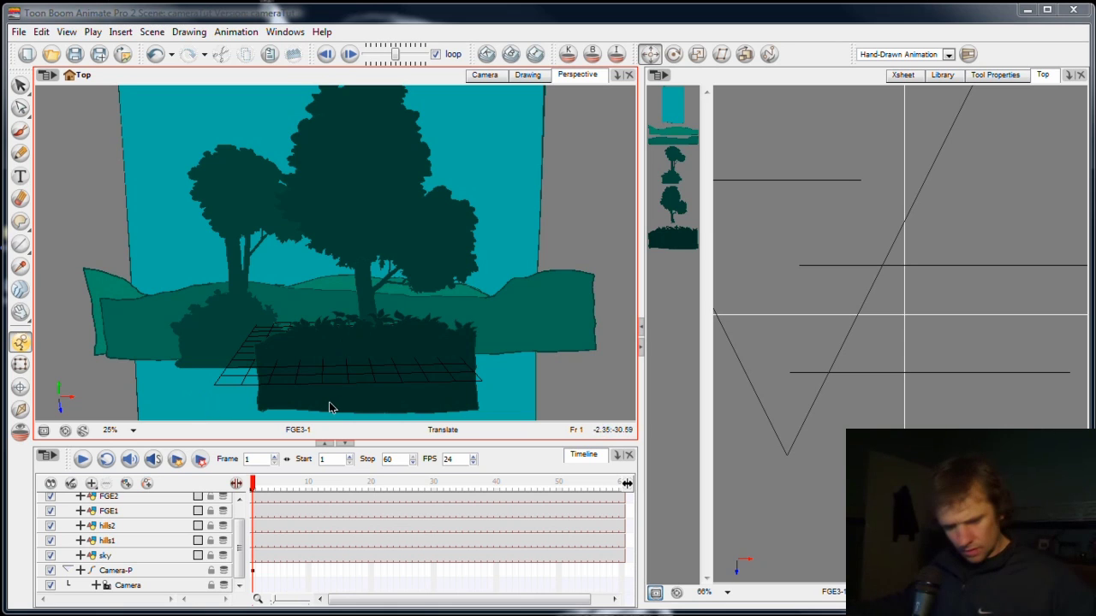
# Scrub through the first few frames and select the Camera-P peg layer in the Timeline
pyautogui.click(257, 486)
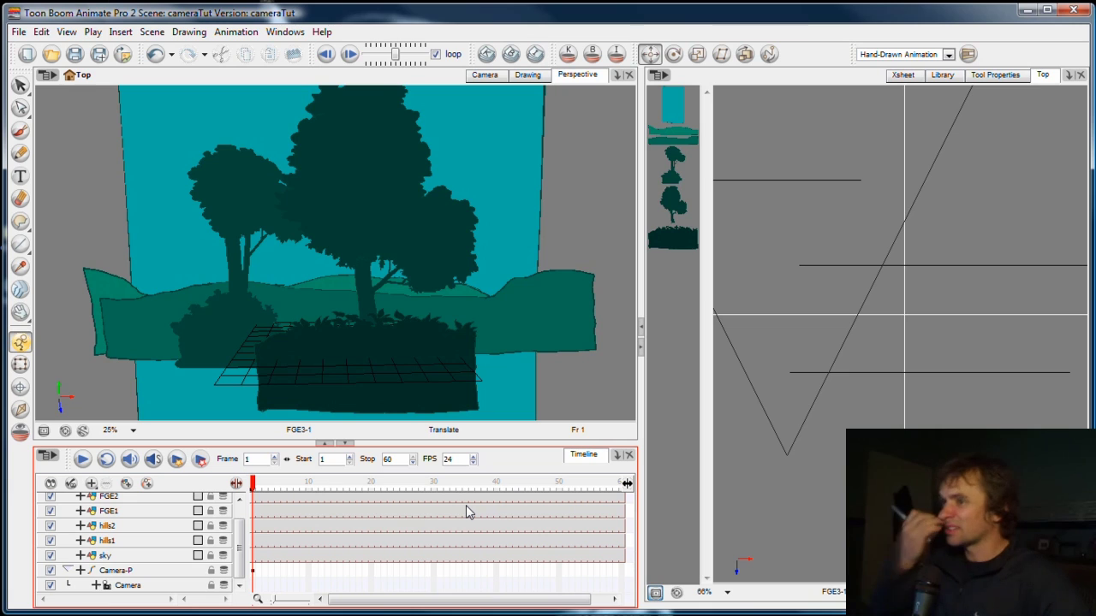
pyautogui.click(195, 462)
pyautogui.click(179, 481)
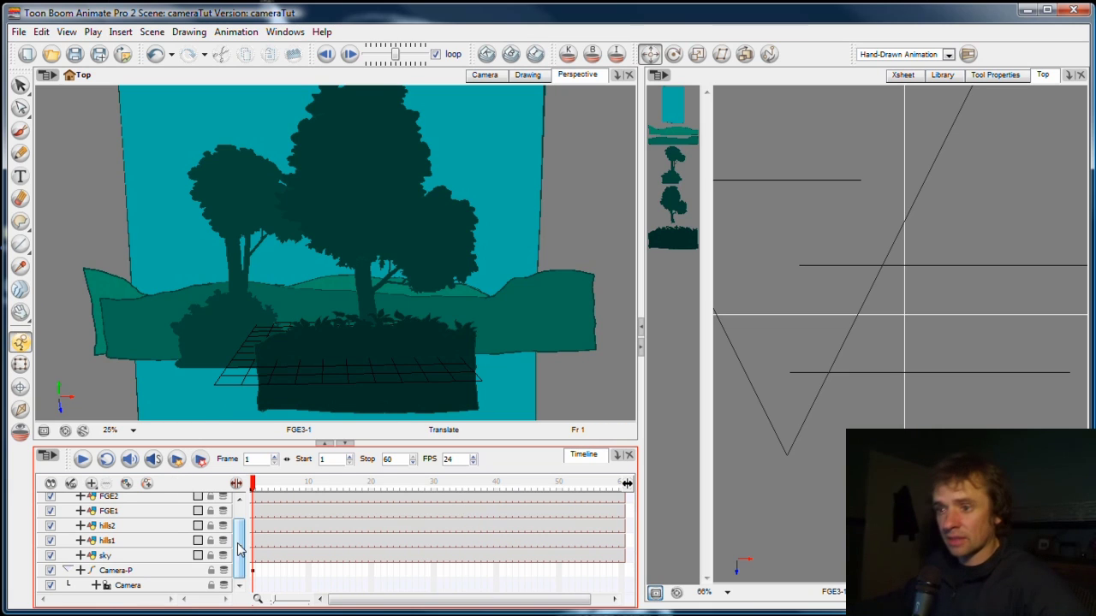
pyautogui.scroll(1, 242, 544)
pyautogui.scroll(-1, 242, 544)
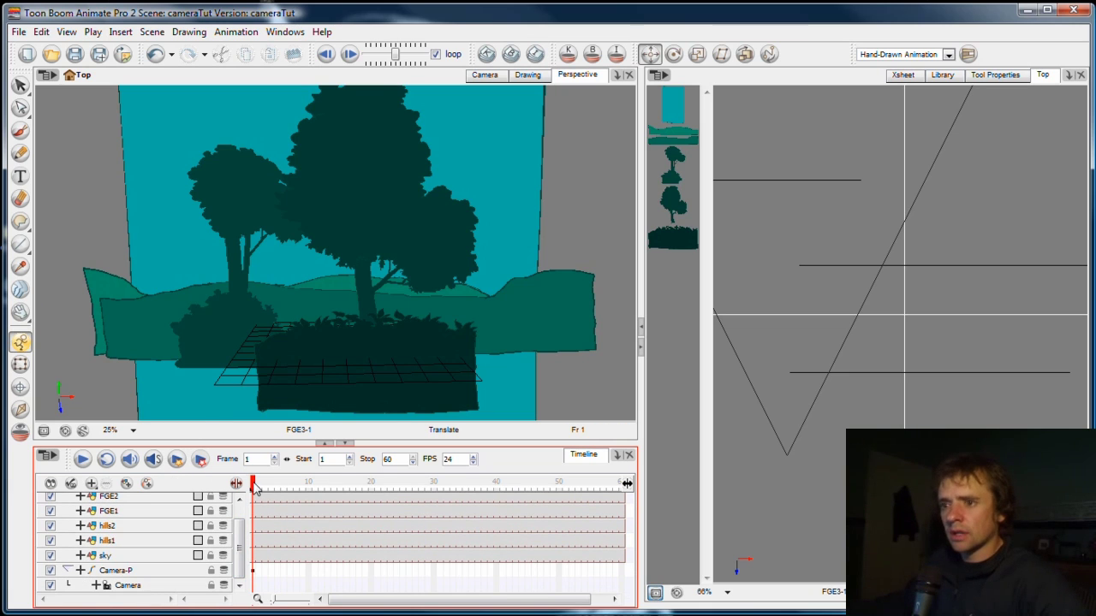
pyautogui.moveTo(255, 485)
pyautogui.mouseDown()
pyautogui.moveTo(267, 485)
pyautogui.moveTo(254, 486)
pyautogui.mouseUp()
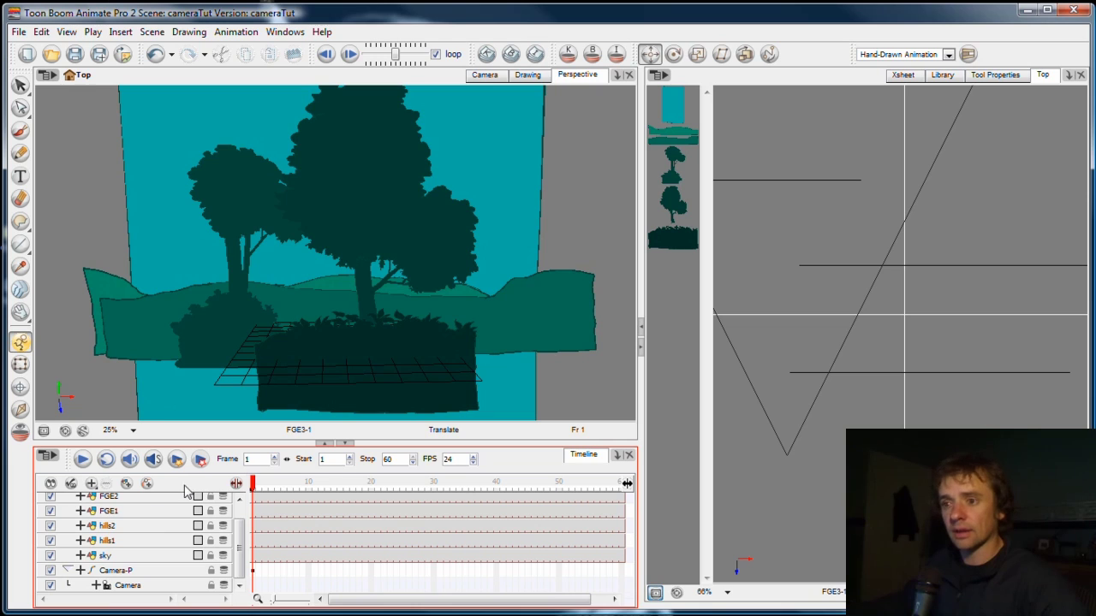
pyautogui.click(257, 433)
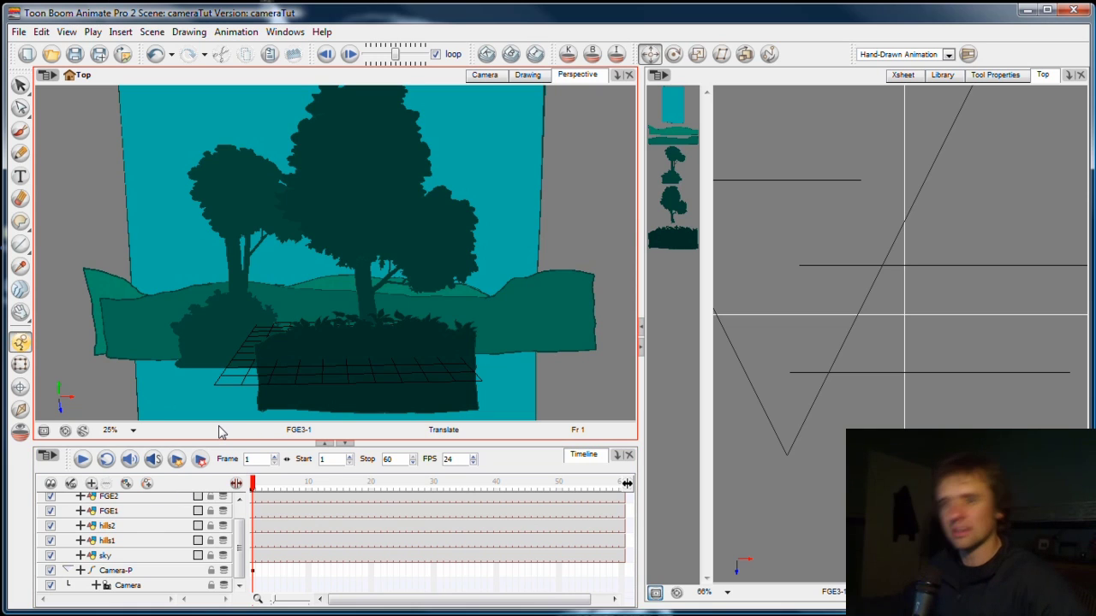
pyautogui.click(369, 500)
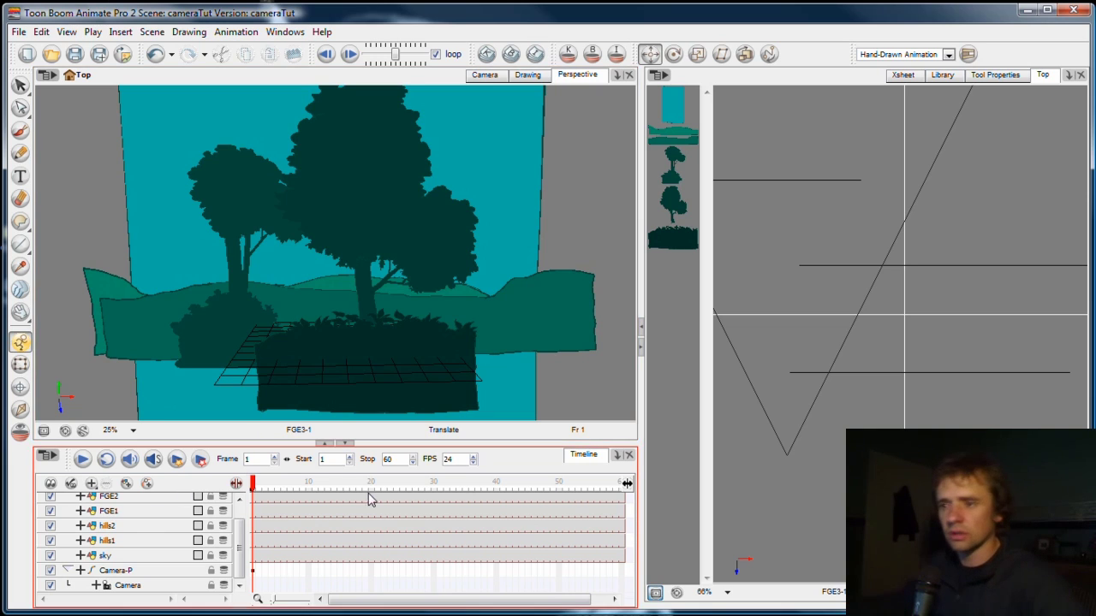
pyautogui.click(248, 569)
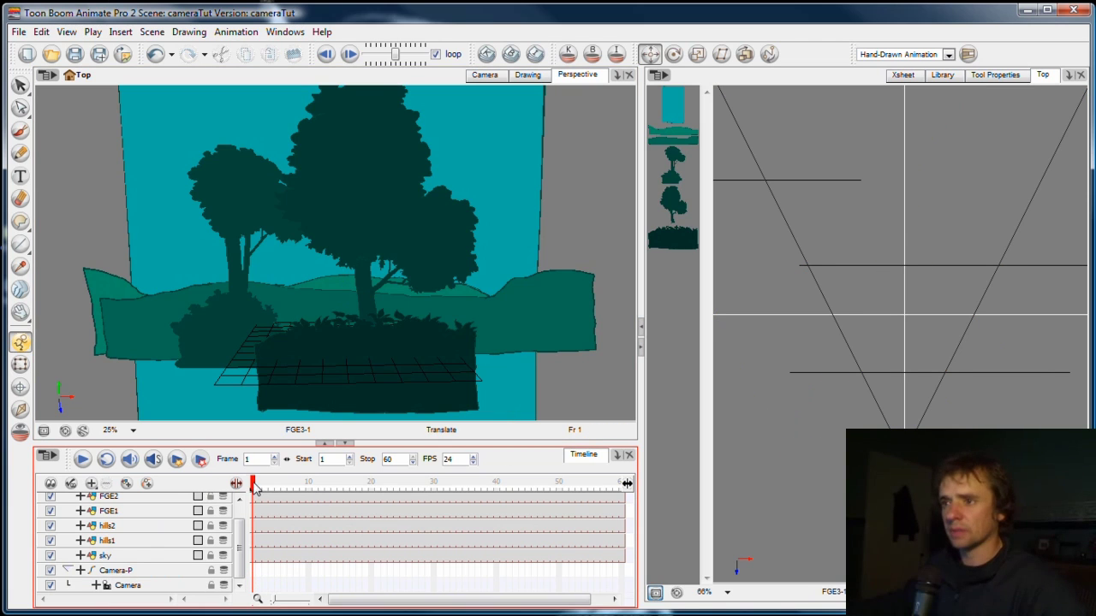
# Switch to the Camera view, pan and zoom onto the forest scene, and reselect Camera-P at frame 1
pyautogui.click(499, 115)
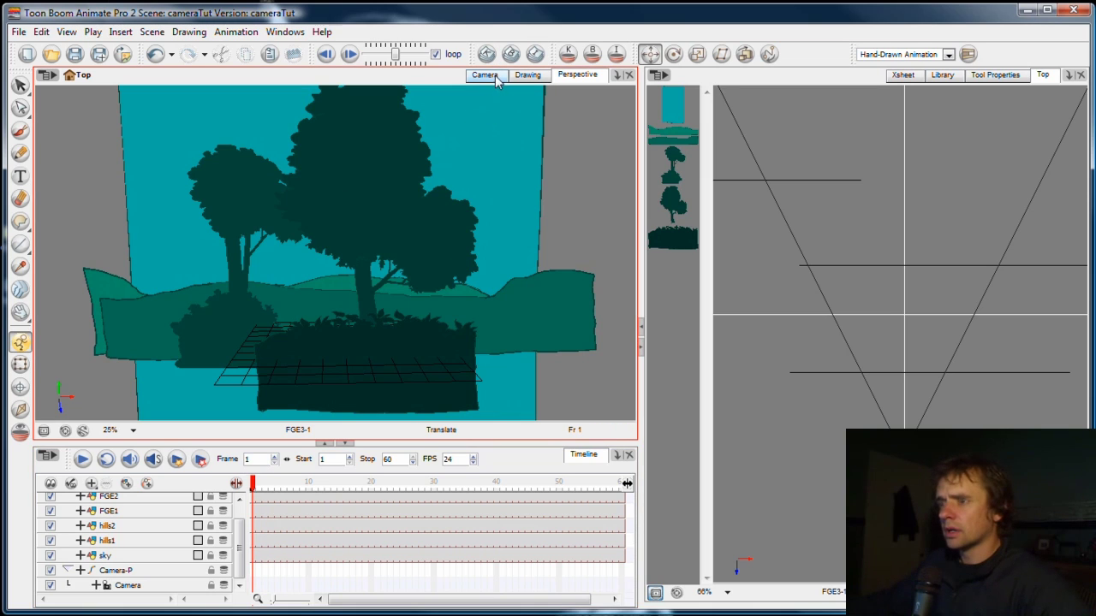
pyautogui.click(484, 75)
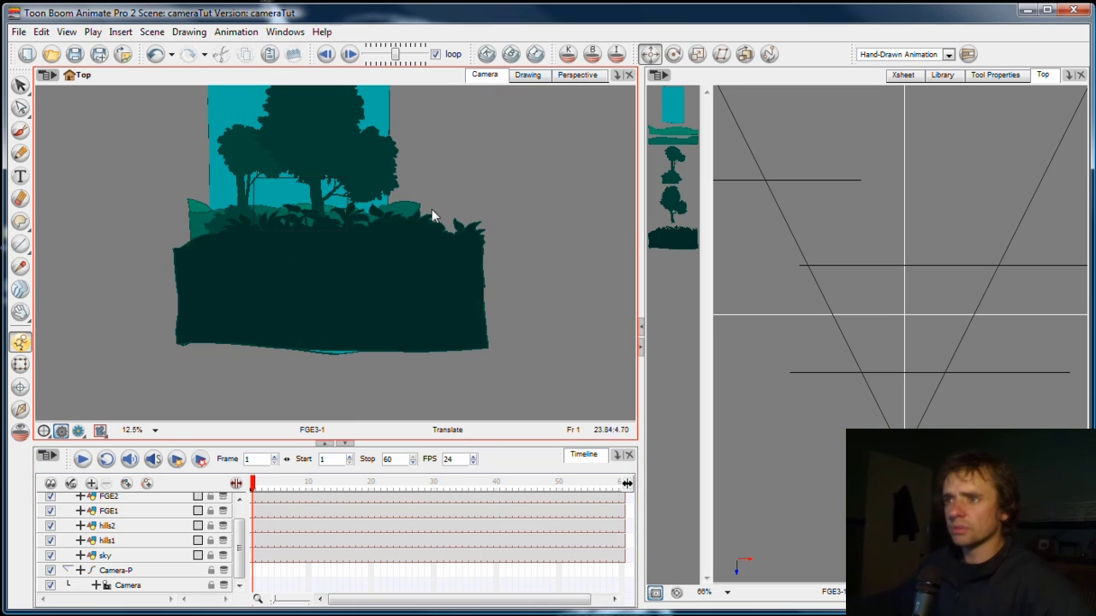
pyautogui.moveTo(403, 215); pyautogui.dragTo(409, 289)
pyautogui.scroll(4, 409, 290)
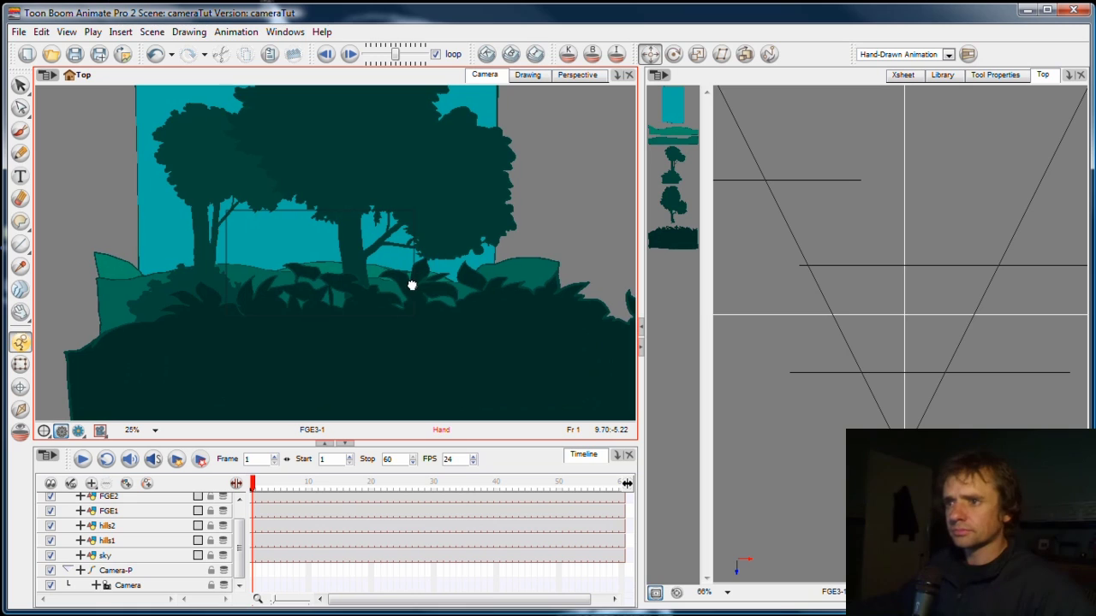
pyautogui.scroll(2, 428, 291)
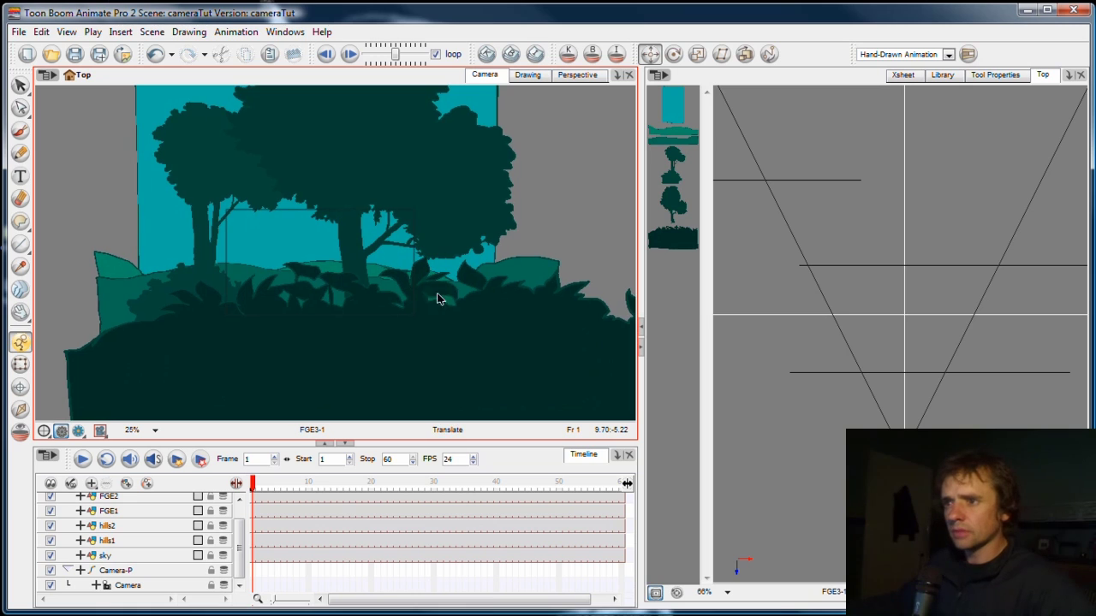
pyautogui.scroll(-3, 444, 278)
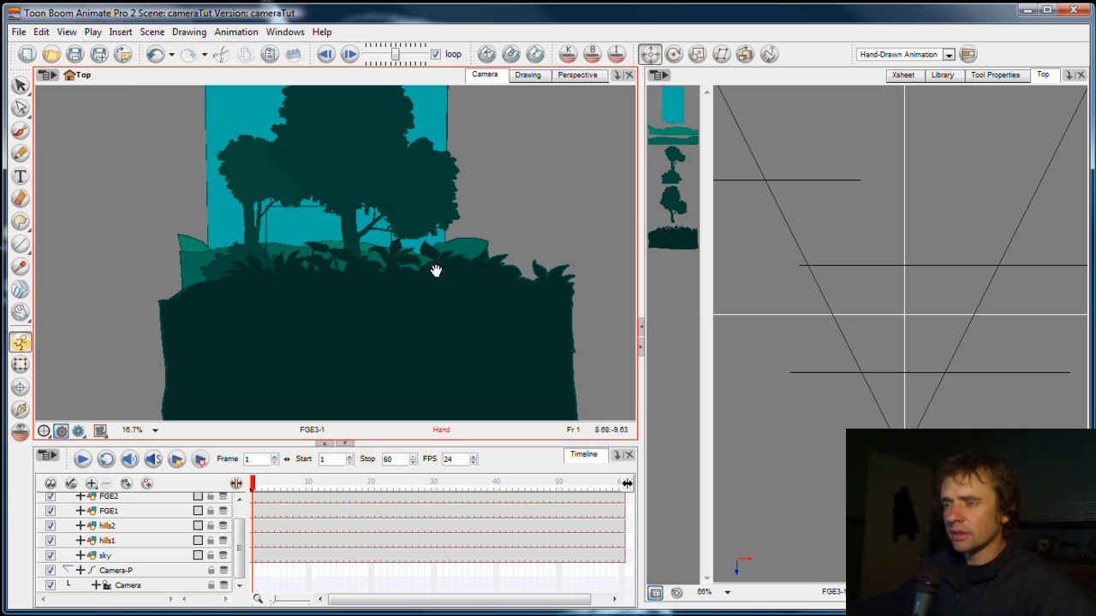
pyautogui.scroll(-1, 440, 291)
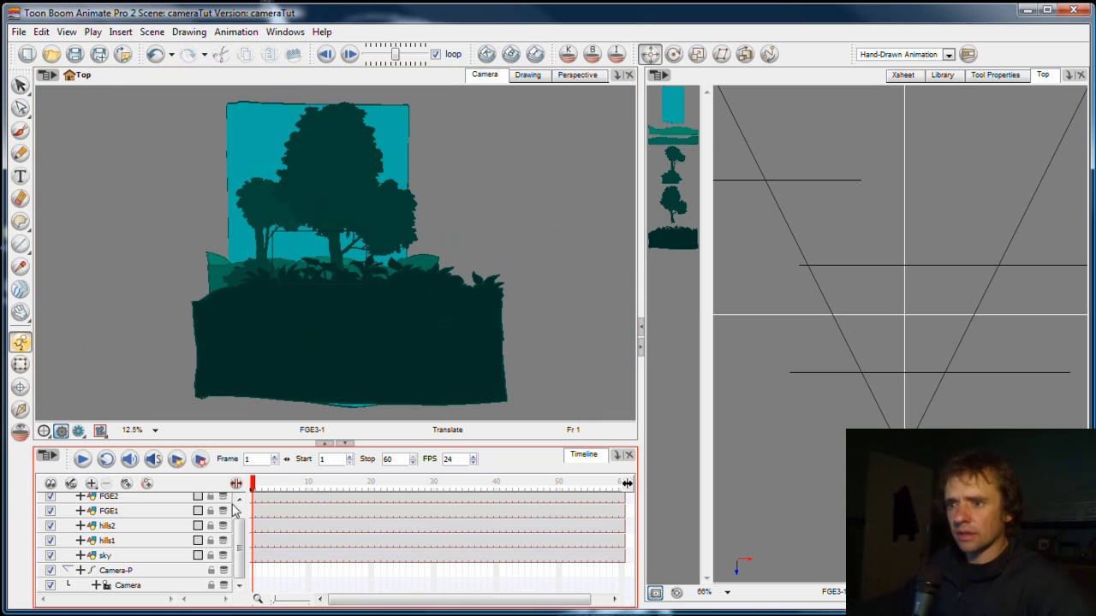
pyautogui.click(255, 573)
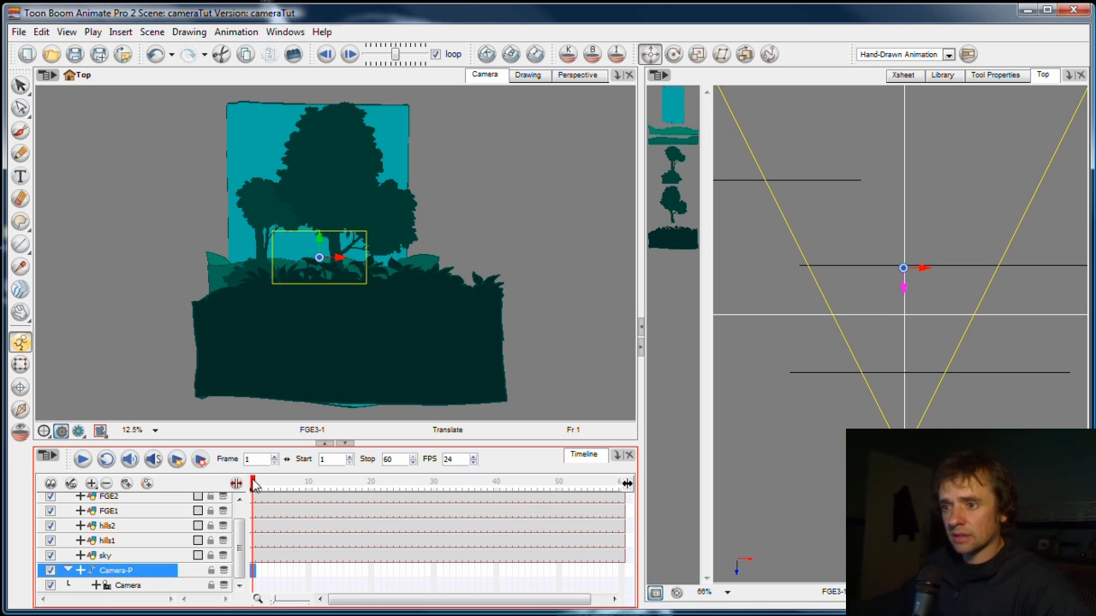
# Set a keyframe on the Camera-P peg at frame 10 with F6
pyautogui.moveTo(254, 485); pyautogui.dragTo(309, 484)
pyautogui.click(309, 572)
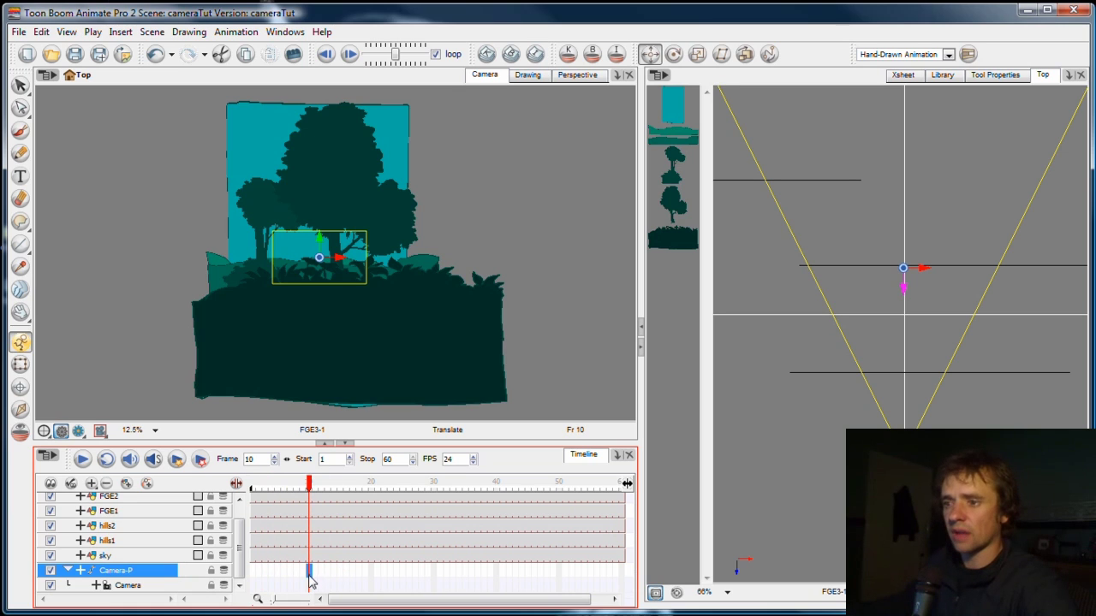
pyautogui.press('F6')
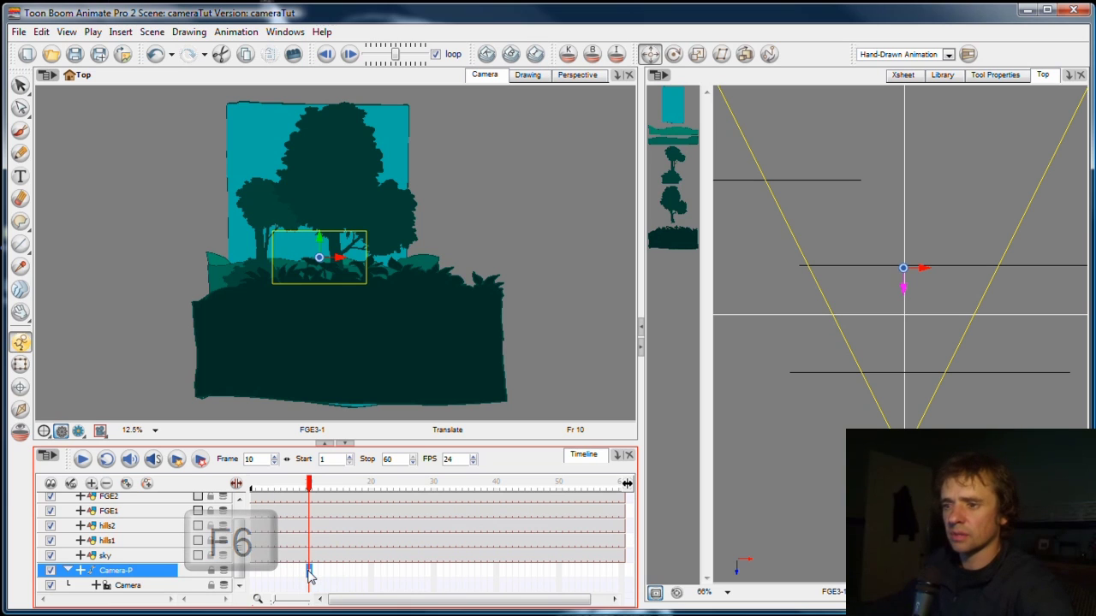
# Return the playhead to frame 1, then reselect the Camera-P cell at frame 10
pyautogui.moveTo(310, 486); pyautogui.dragTo(247, 487)
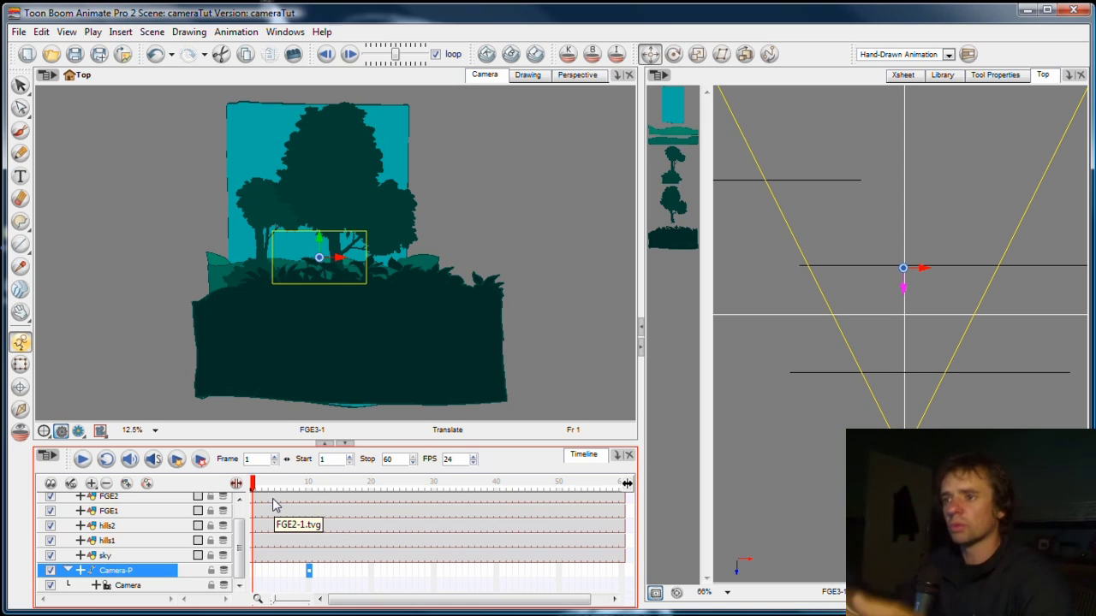
pyautogui.click(304, 563)
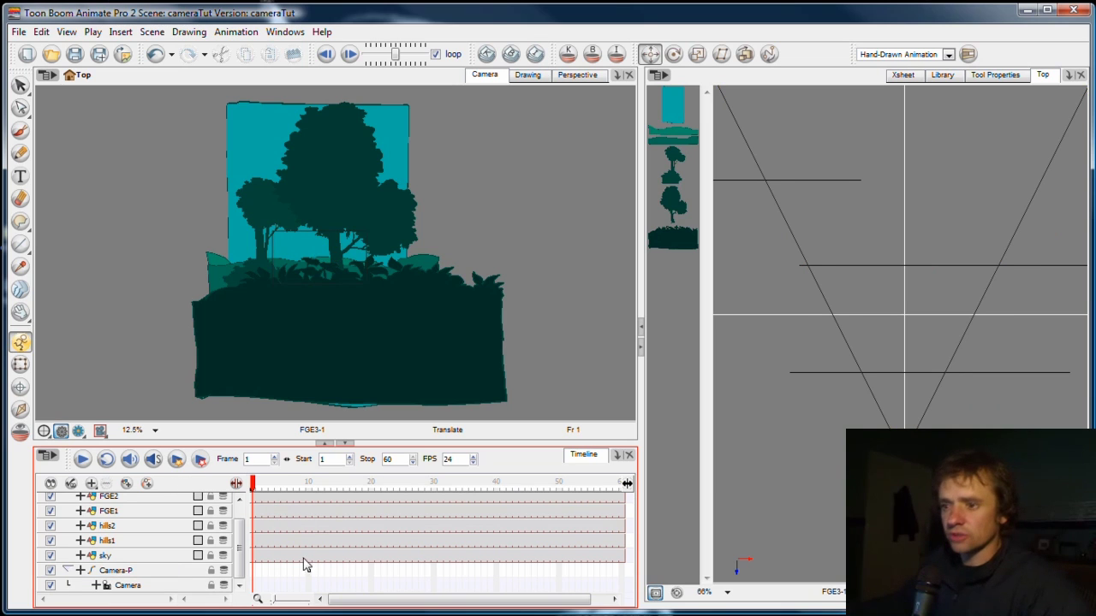
pyautogui.click(309, 572)
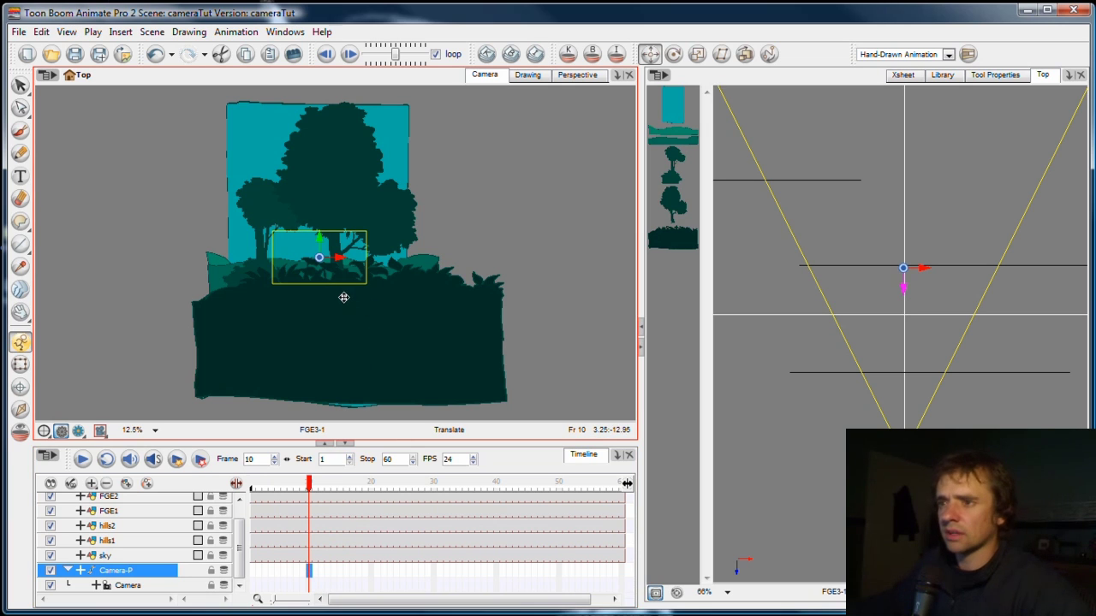
# At frame 10, drag the camera peg up and left to frame the sky above the trees
pyautogui.moveTo(340, 287); pyautogui.dragTo(335, 260)
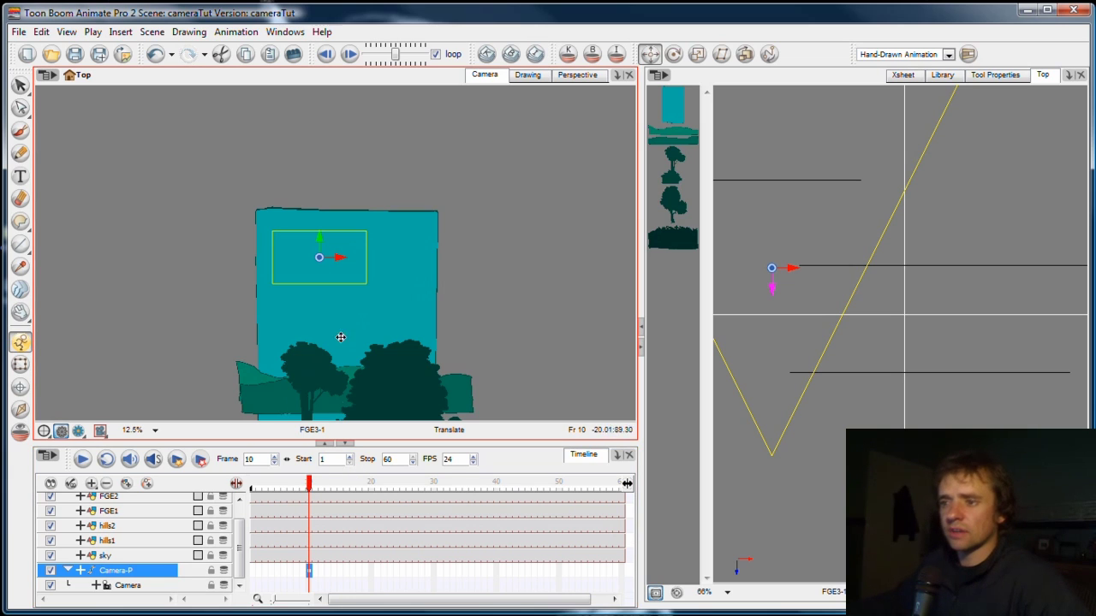
pyautogui.moveTo(373, 599); pyautogui.dragTo(390, 599)
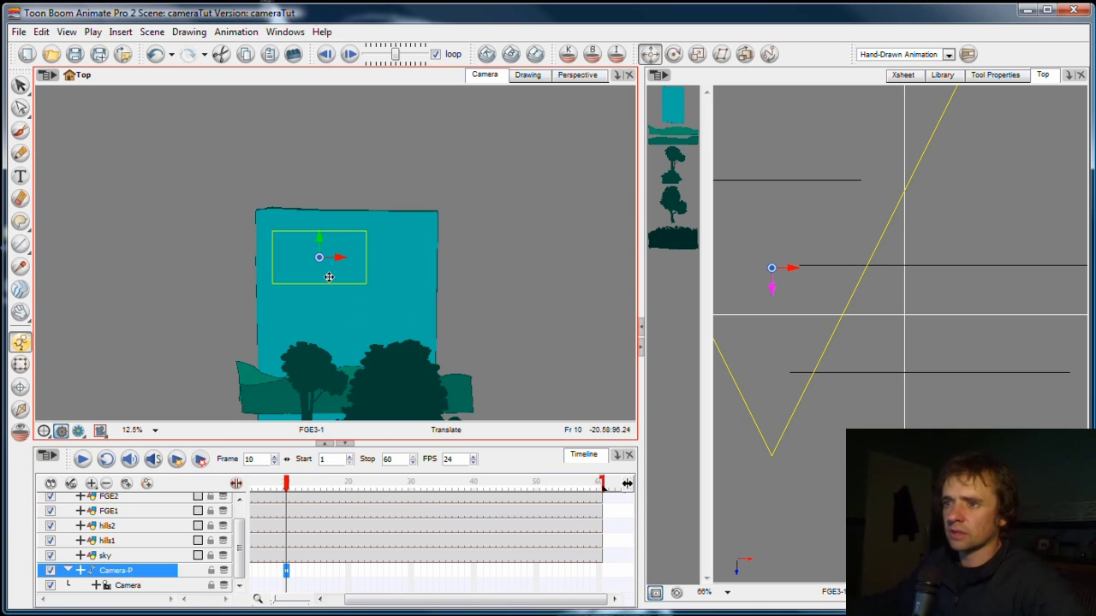
pyautogui.moveTo(377, 372); pyautogui.dragTo(342, 216)
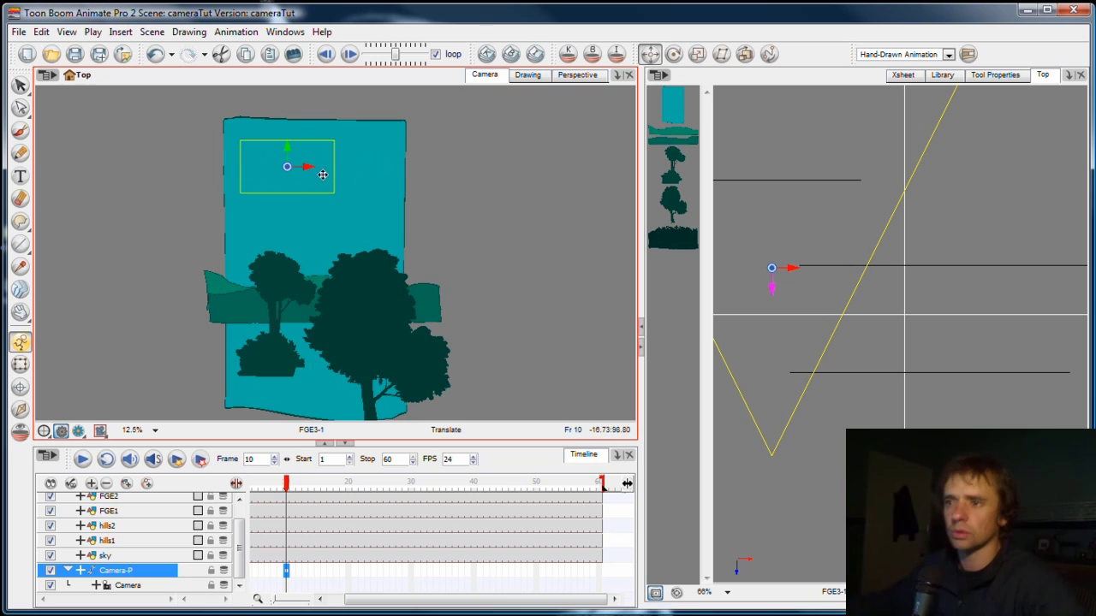
pyautogui.moveTo(389, 228); pyautogui.dragTo(391, 200)
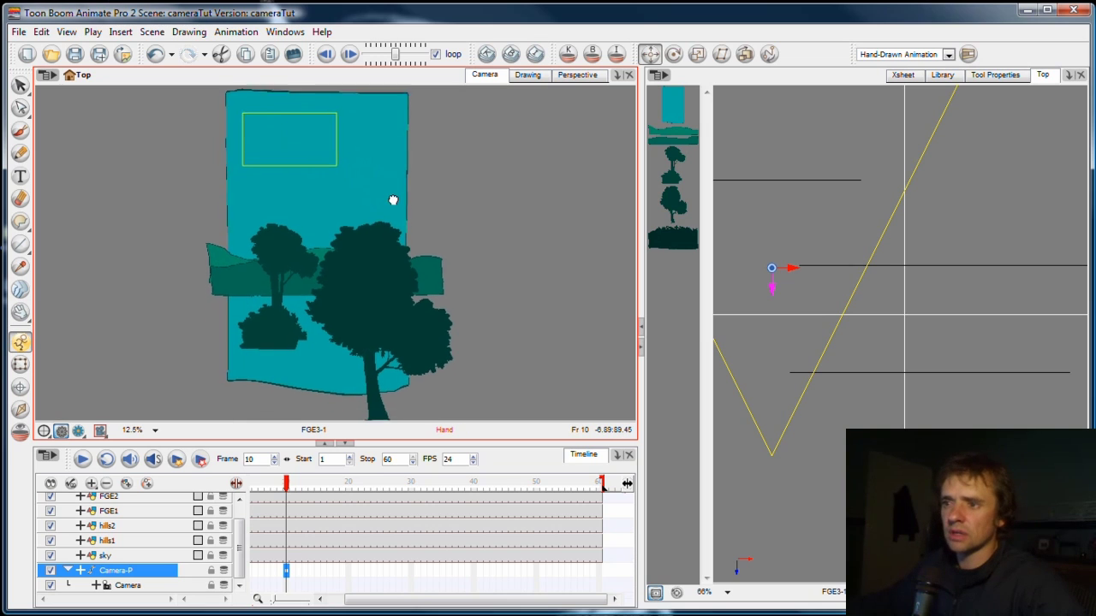
pyautogui.moveTo(406, 279); pyautogui.dragTo(430, 240)
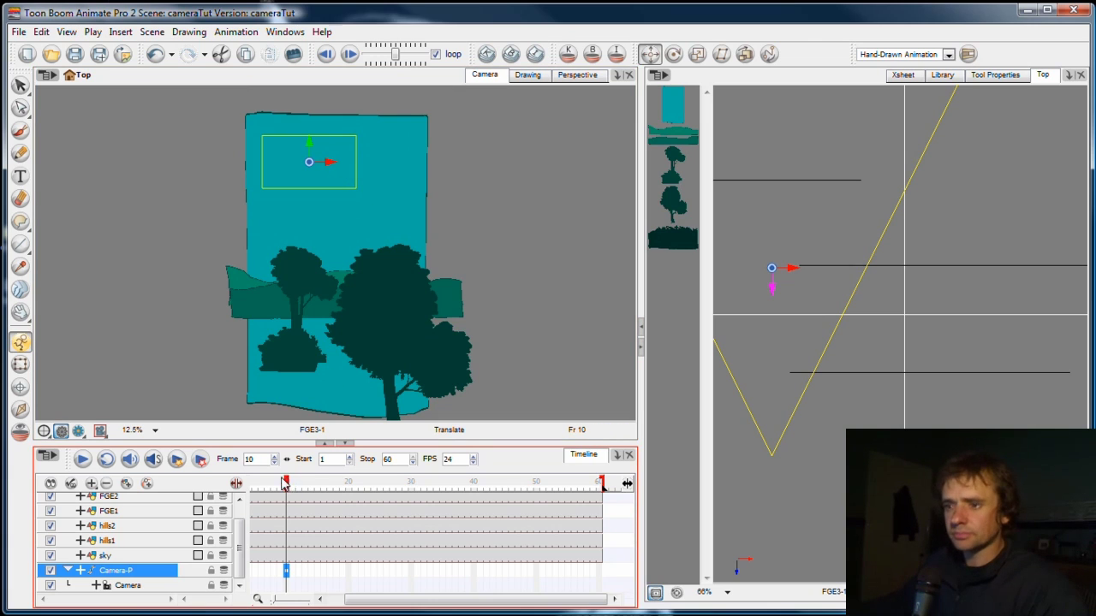
# Go to frame 50 and move the camera down onto the tree and bushes, creating a keyframe
pyautogui.moveTo(285, 485); pyautogui.dragTo(560, 491)
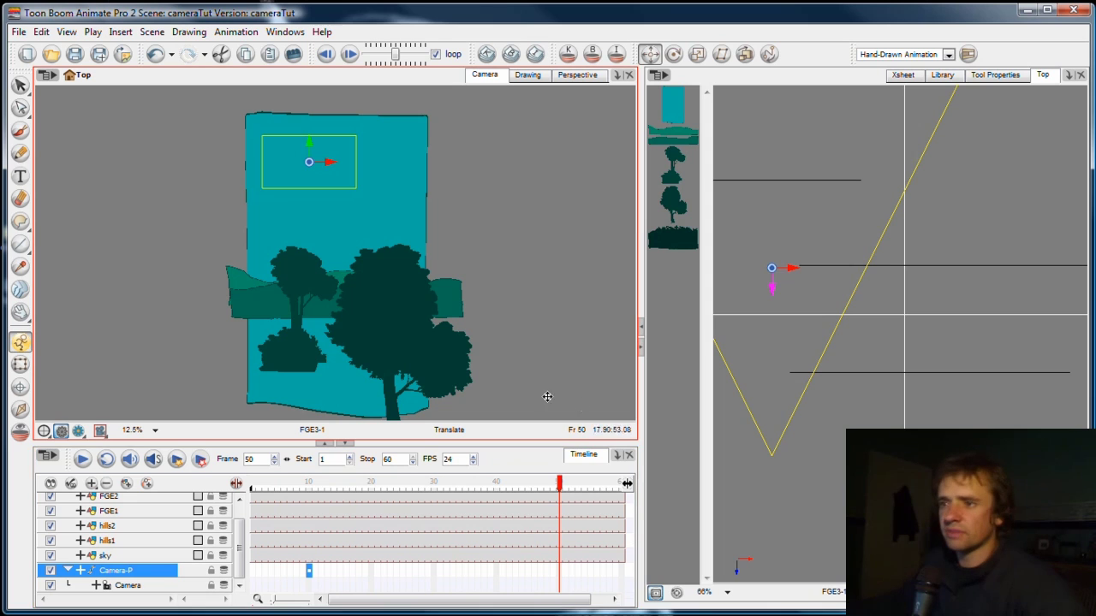
pyautogui.moveTo(334, 191); pyautogui.dragTo(470, 240)
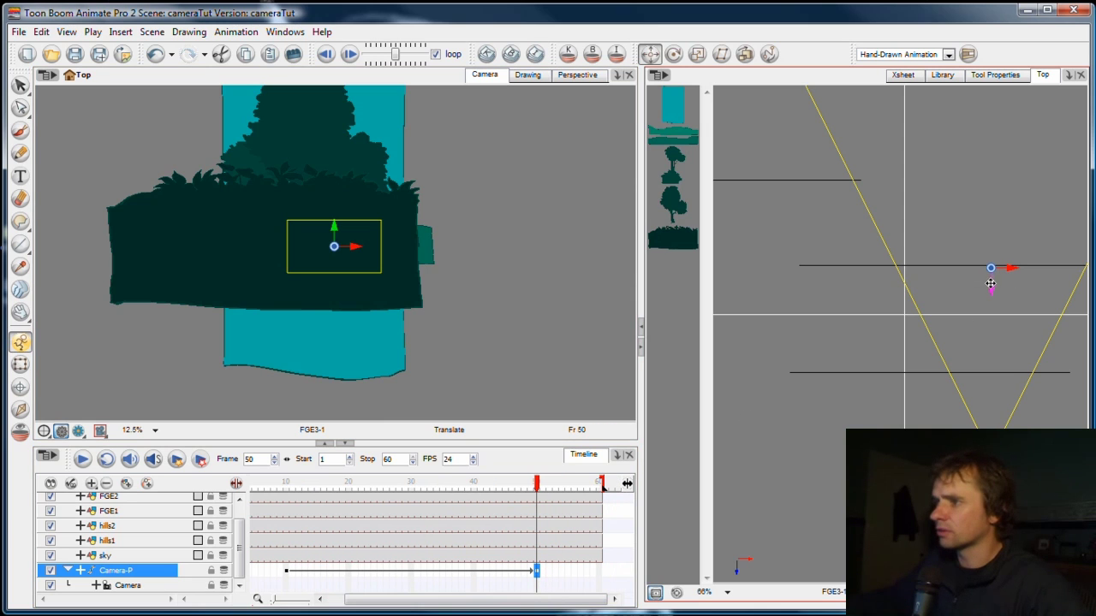
# Push the frame 50 camera back in the Top view, nudge it left, and preview at frame 43
pyautogui.moveTo(991, 288); pyautogui.dragTo(992, 340)
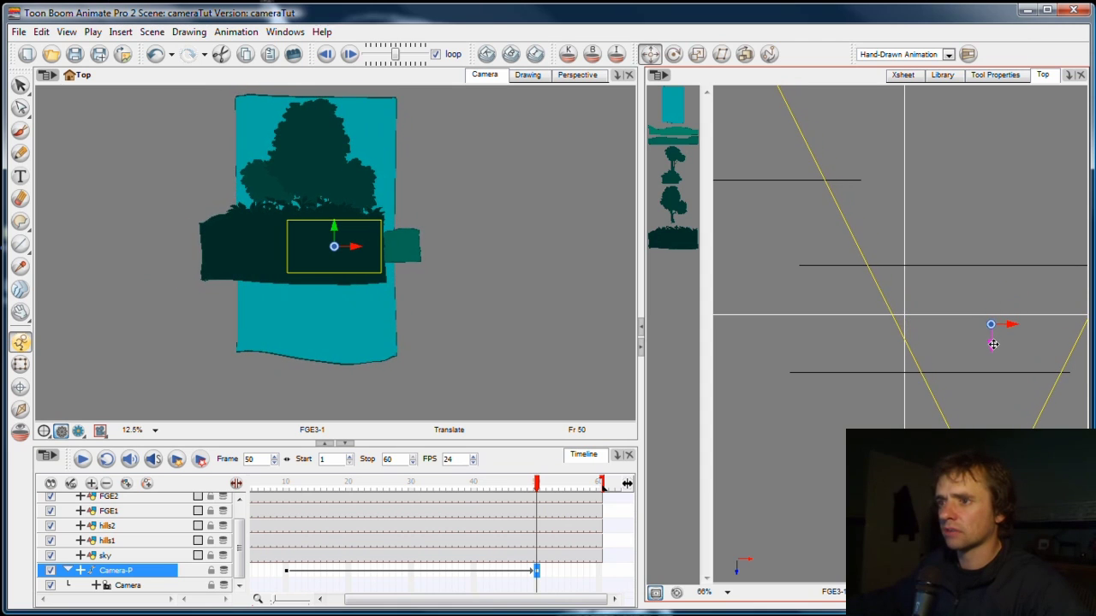
pyautogui.moveTo(993, 344); pyautogui.dragTo(991, 348)
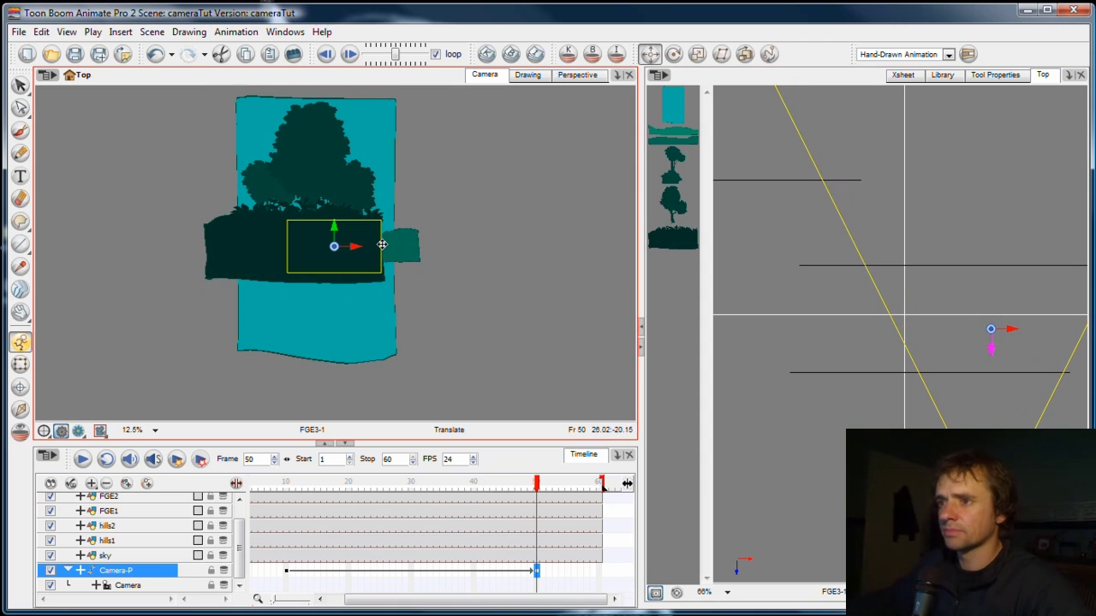
pyautogui.moveTo(382, 245); pyautogui.dragTo(377, 247)
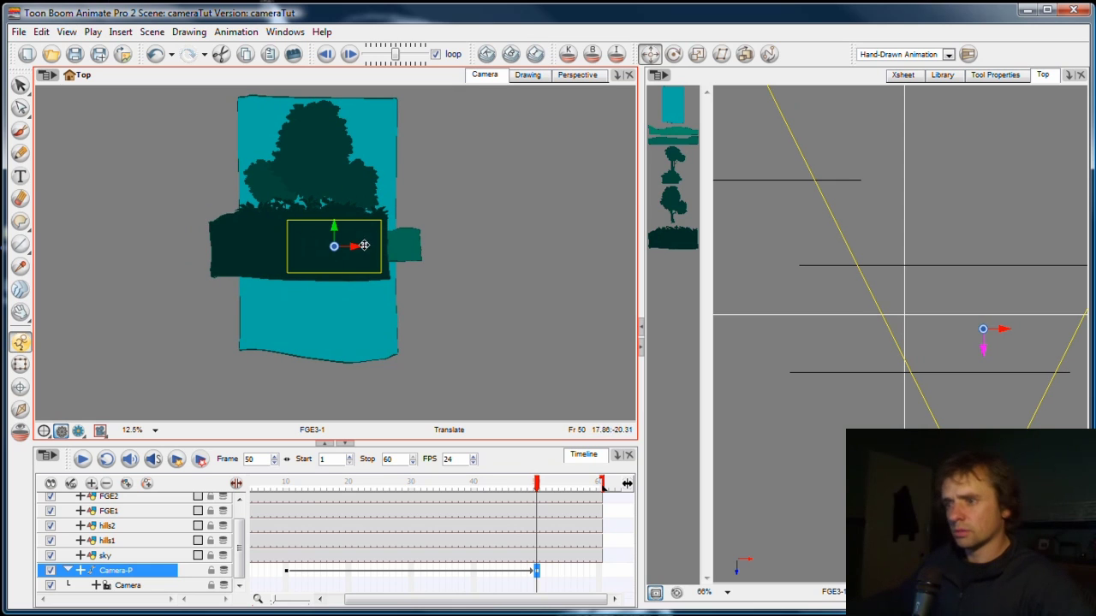
pyautogui.moveTo(537, 485); pyautogui.dragTo(422, 484)
pyautogui.click(411, 429)
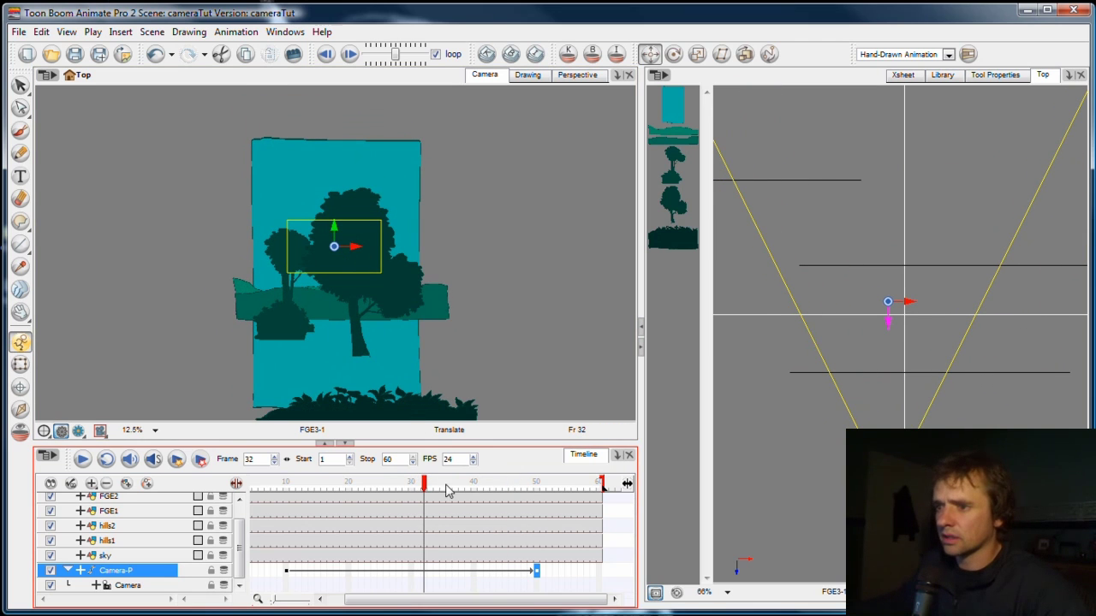
pyautogui.moveTo(428, 485); pyautogui.dragTo(289, 501)
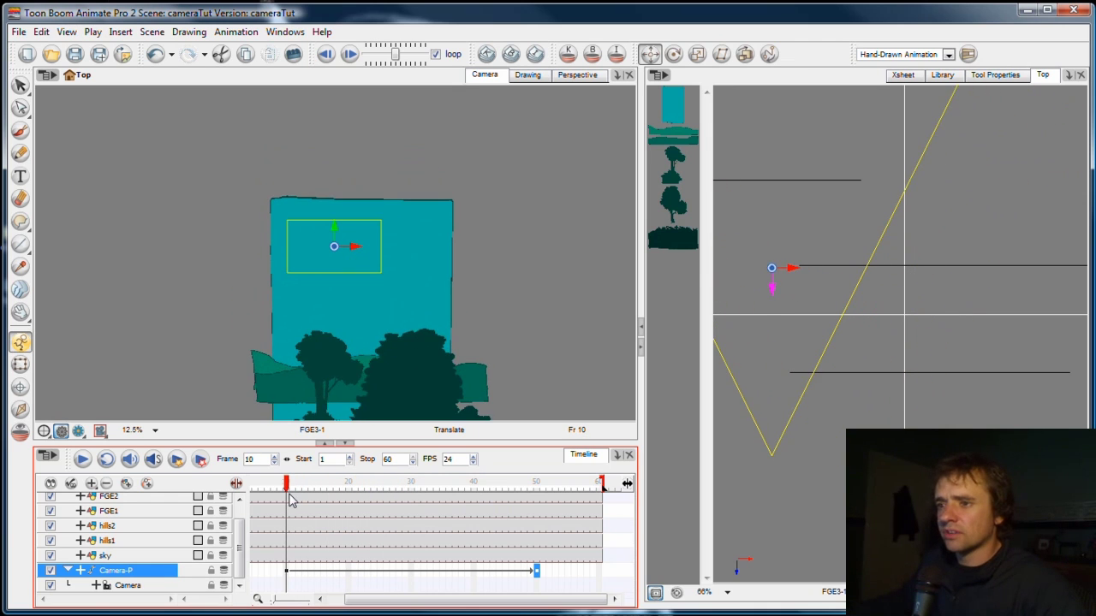
pyautogui.click(83, 459)
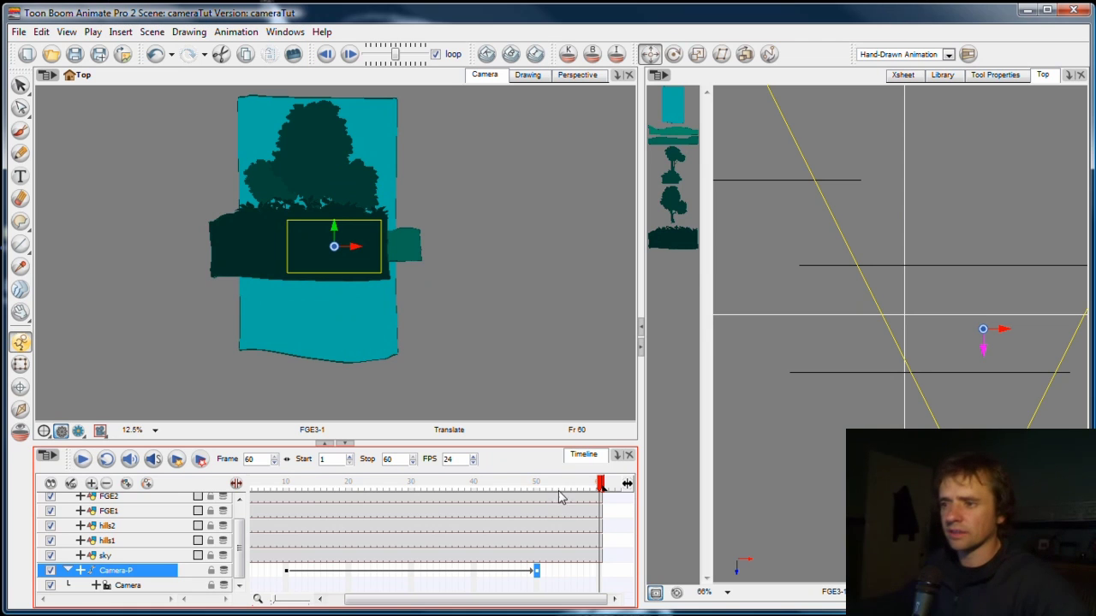
pyautogui.moveTo(513, 488); pyautogui.dragTo(404, 485)
pyautogui.click(182, 486)
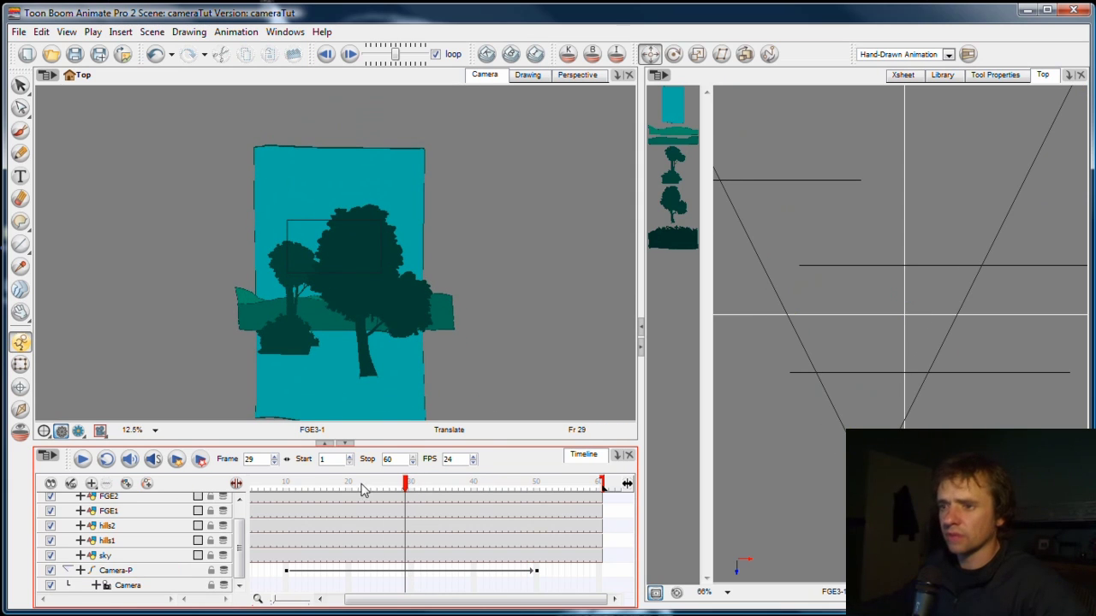
pyautogui.click(392, 570)
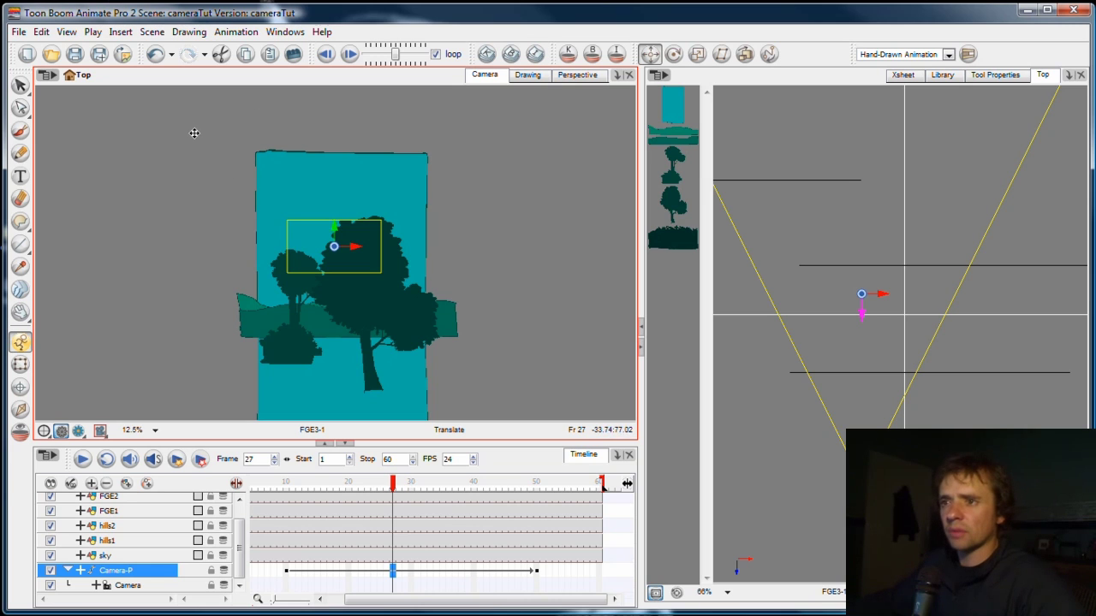
# Show the camera path and control points, check frames 23 and 11, then settle on frame 30 with Animate
pyautogui.rightClick(195, 133)
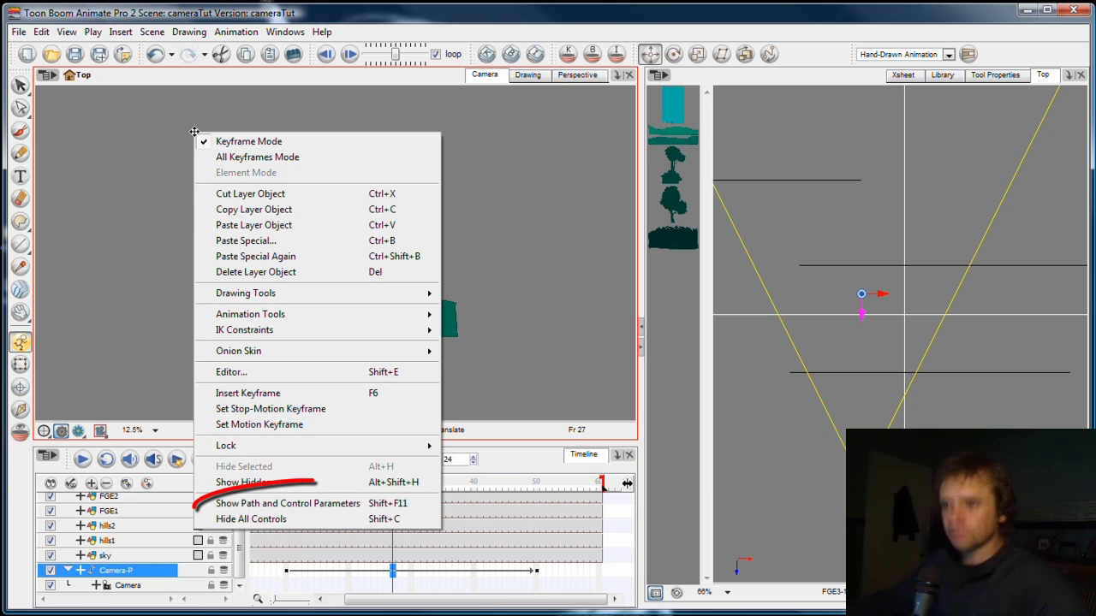
pyautogui.click(413, 505)
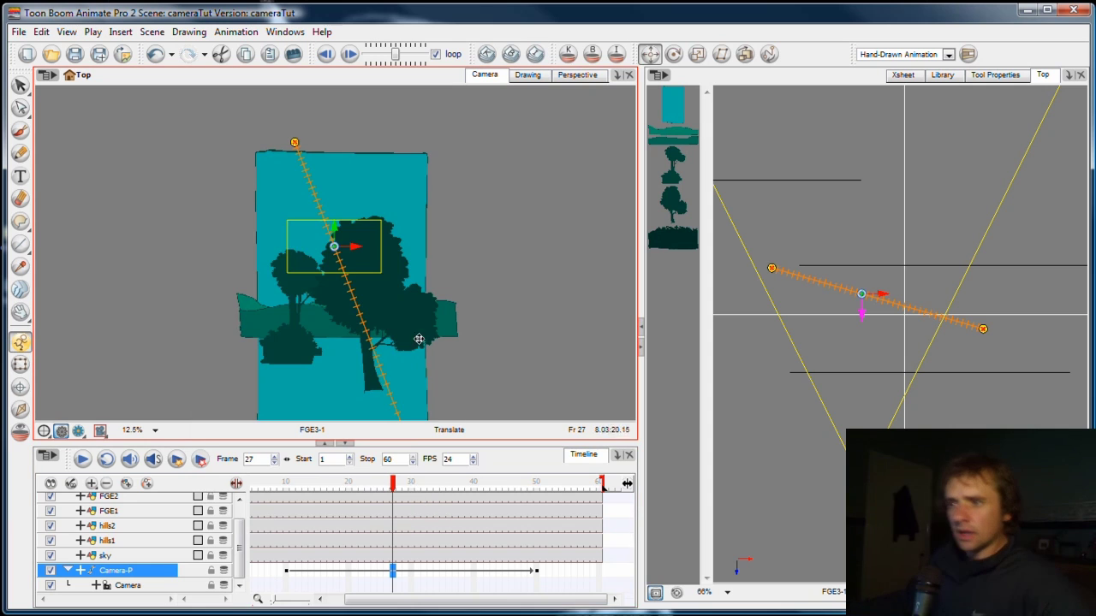
pyautogui.moveTo(393, 485); pyautogui.dragTo(428, 485)
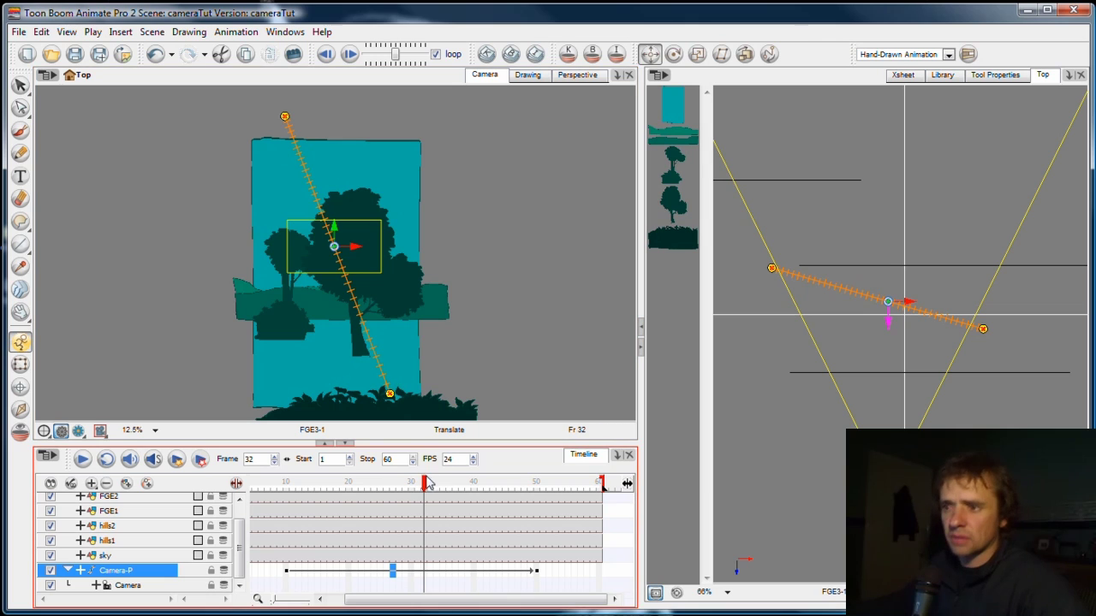
pyautogui.moveTo(427, 486)
pyautogui.mouseDown()
pyautogui.moveTo(288, 488)
pyautogui.moveTo(541, 487)
pyautogui.moveTo(389, 490)
pyautogui.moveTo(418, 486)
pyautogui.mouseUp()
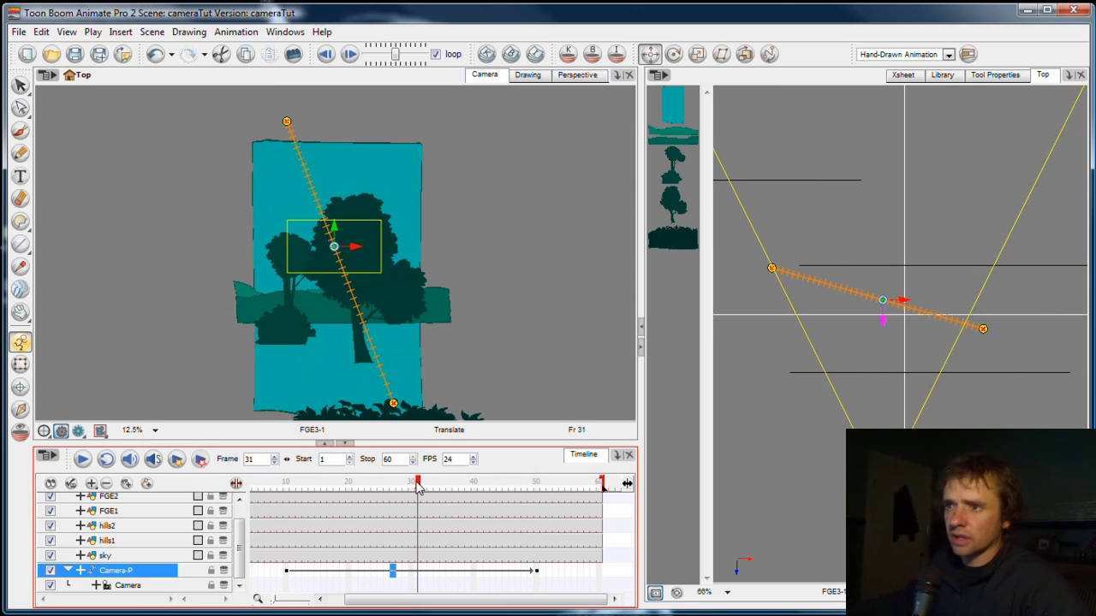
pyautogui.click(413, 572)
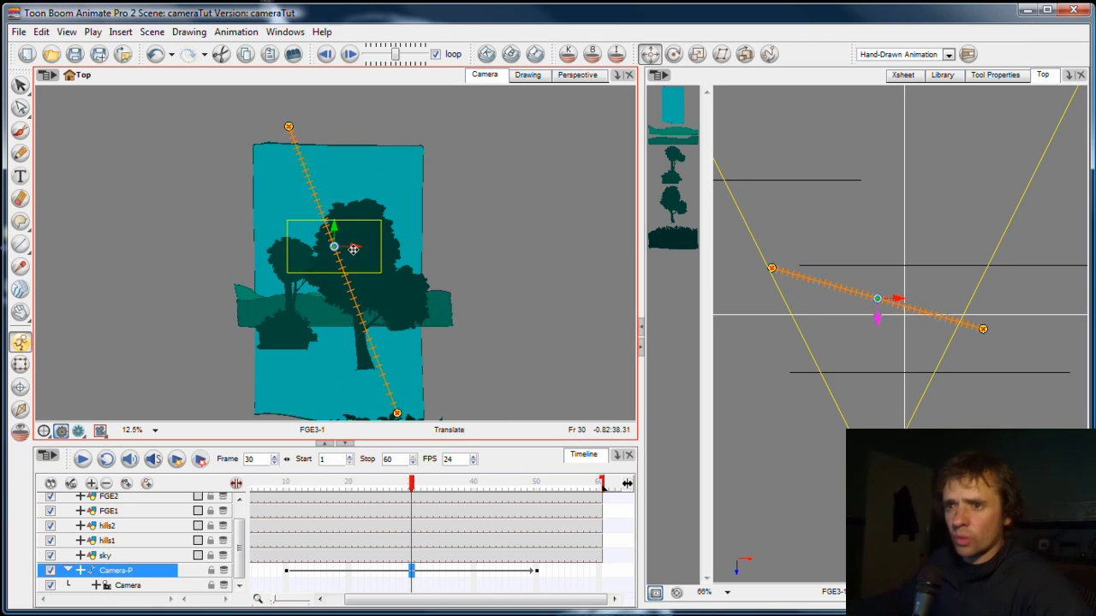
pyautogui.click(20, 343)
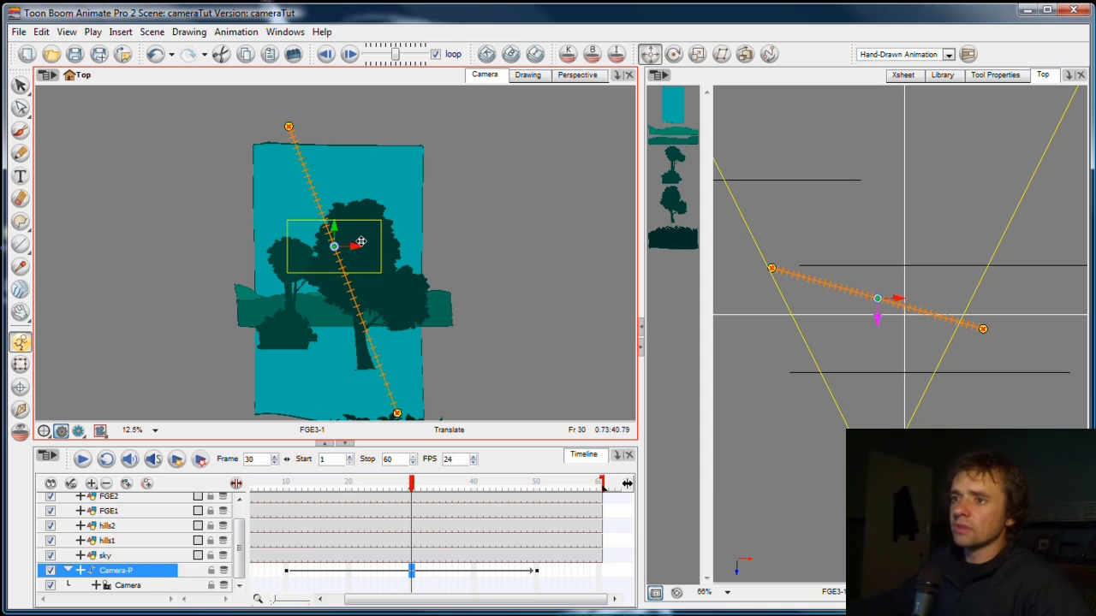
# At frame 30, drag the camera left to curve its path behind the bushes, then scrub to check
pyautogui.moveTo(360, 242); pyautogui.dragTo(291, 237)
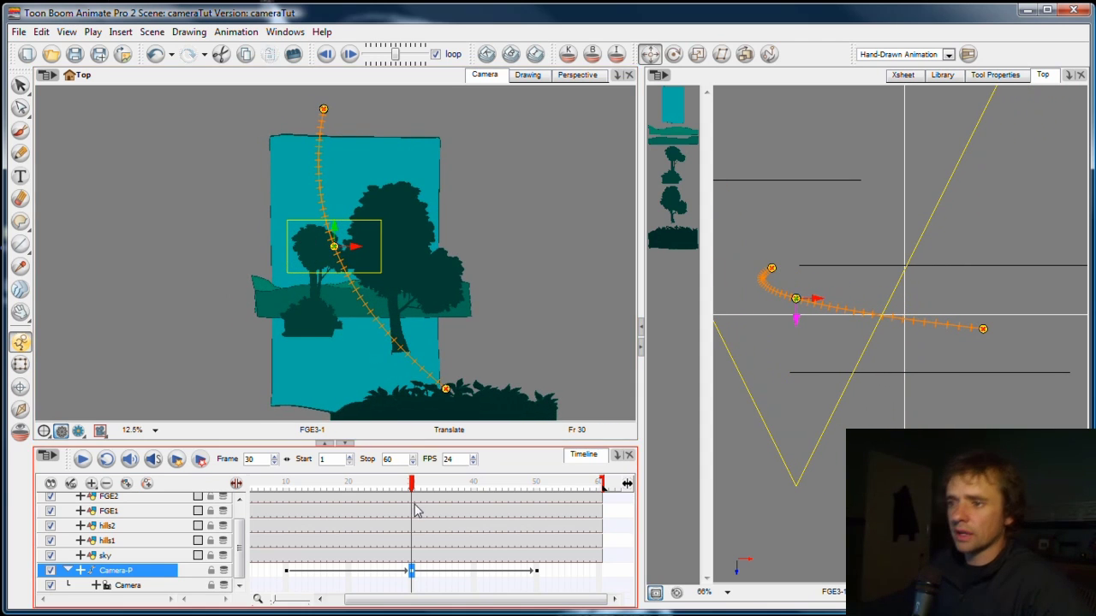
pyautogui.moveTo(411, 485); pyautogui.dragTo(252, 488)
# Play the camera move and scrub back to check it around frame 13
pyautogui.click(82, 458)
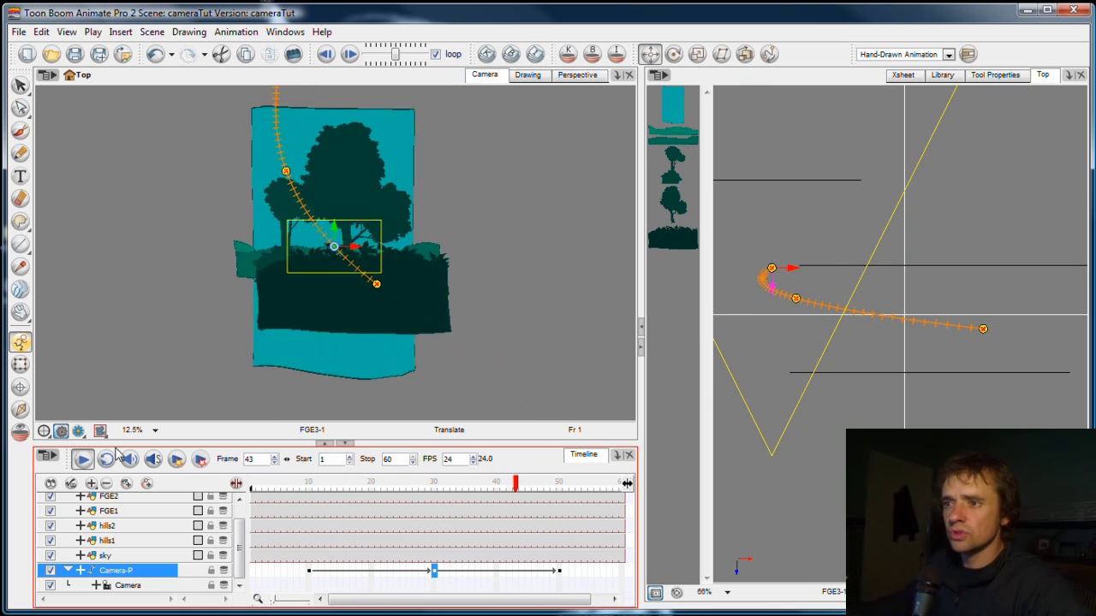
pyautogui.click(182, 487)
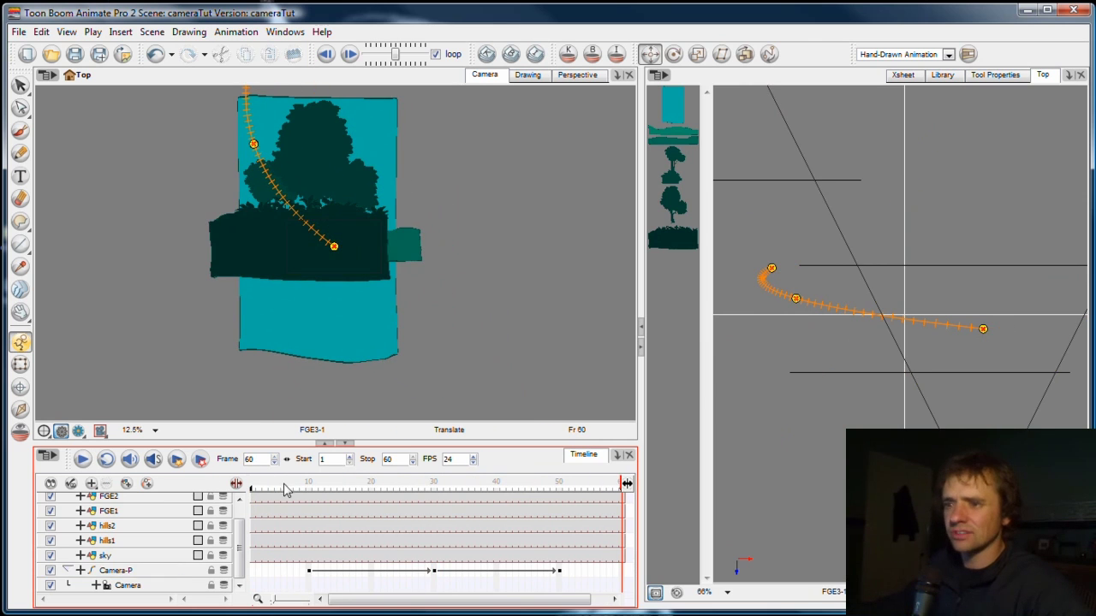
pyautogui.moveTo(257, 487); pyautogui.dragTo(328, 488)
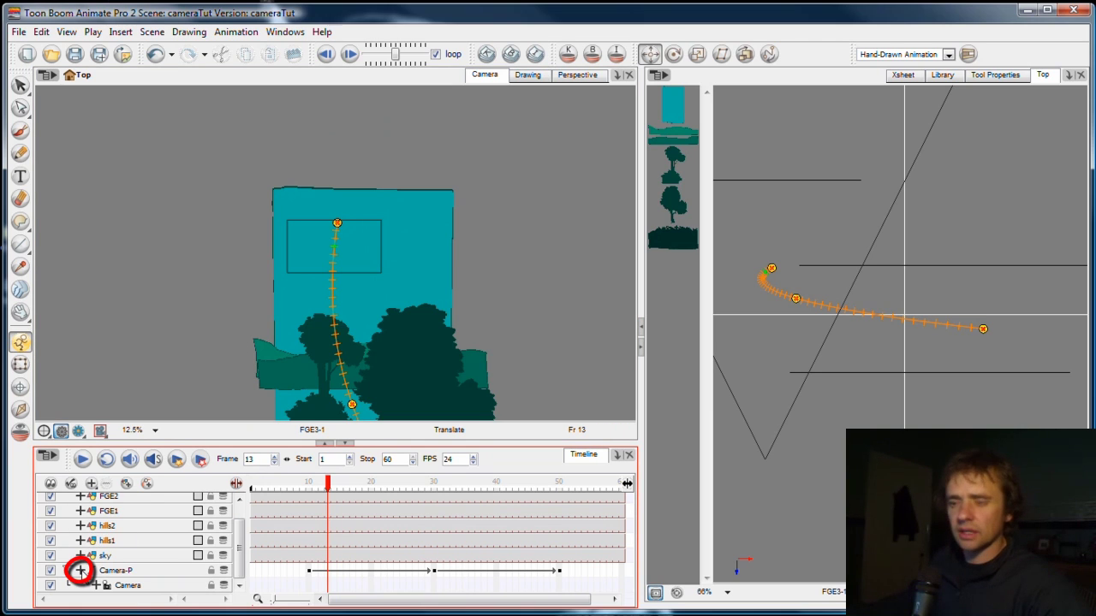
# Expand Camera-P's function channels and select the Position: Velocity row
pyautogui.click(79, 570)
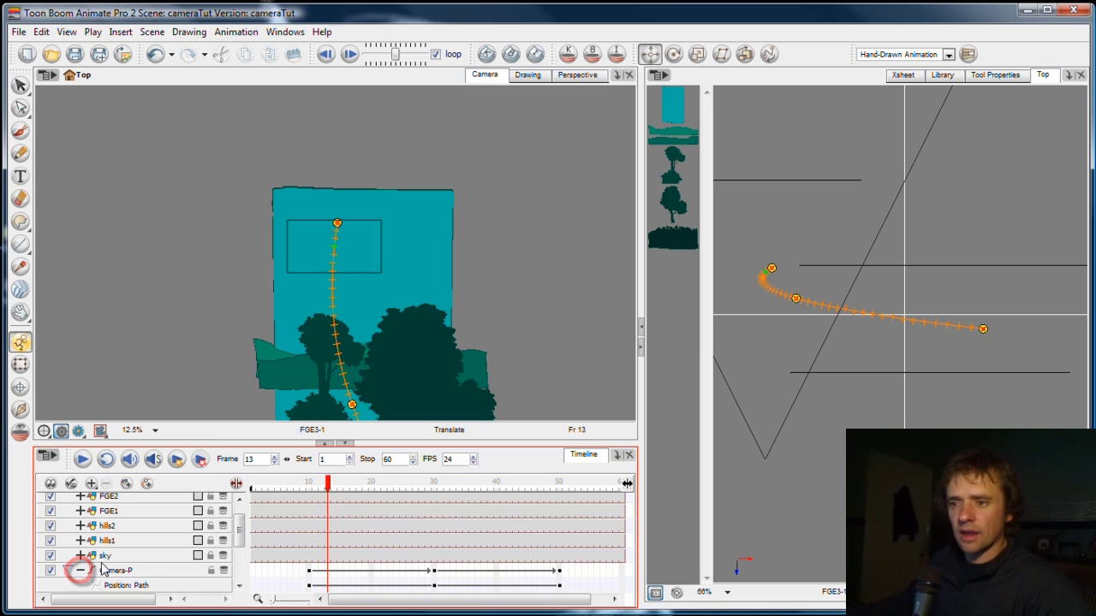
pyautogui.moveTo(240, 539); pyautogui.dragTo(241, 568)
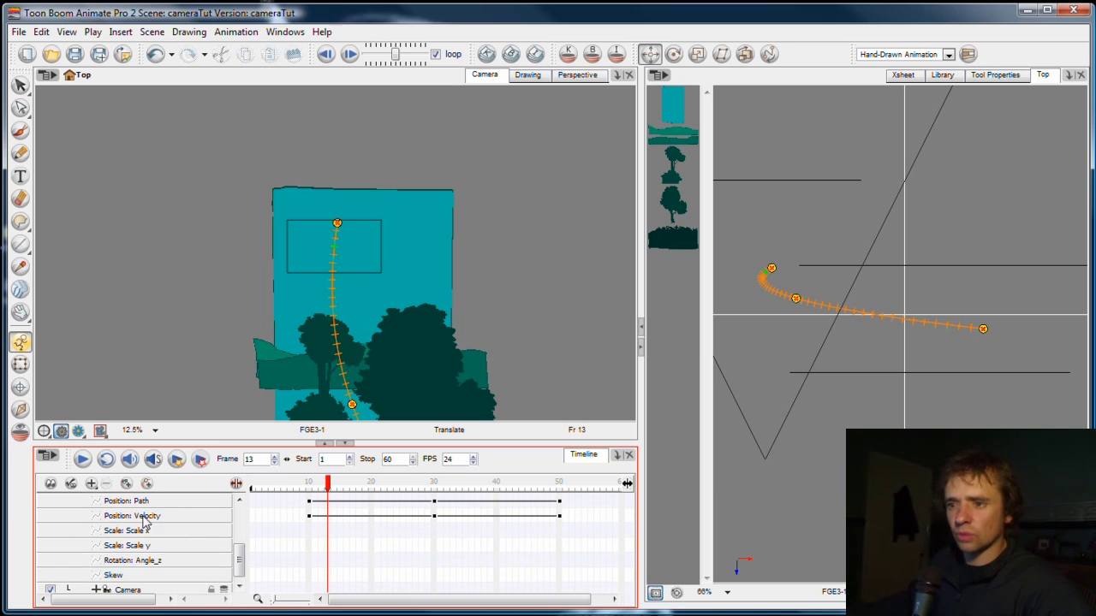
pyautogui.scroll(1, 236, 541)
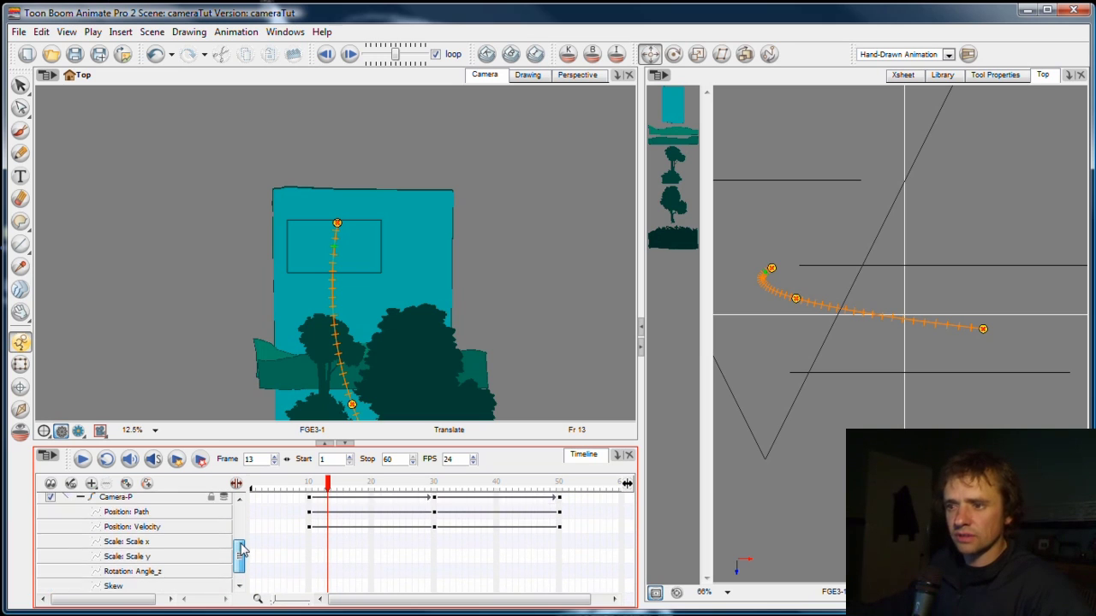
pyautogui.click(130, 516)
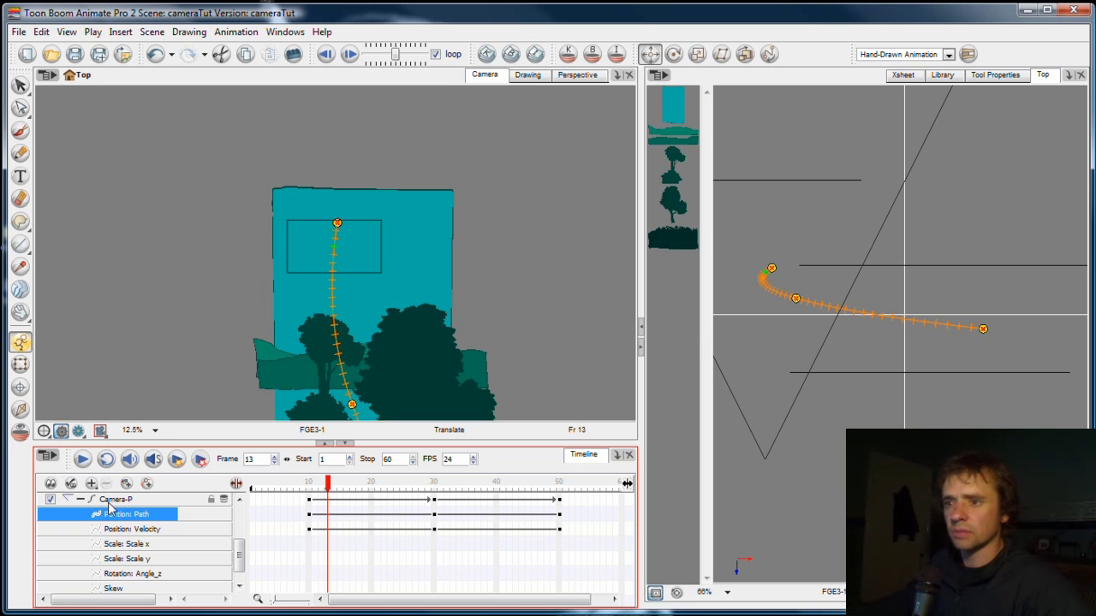
pyautogui.click(125, 531)
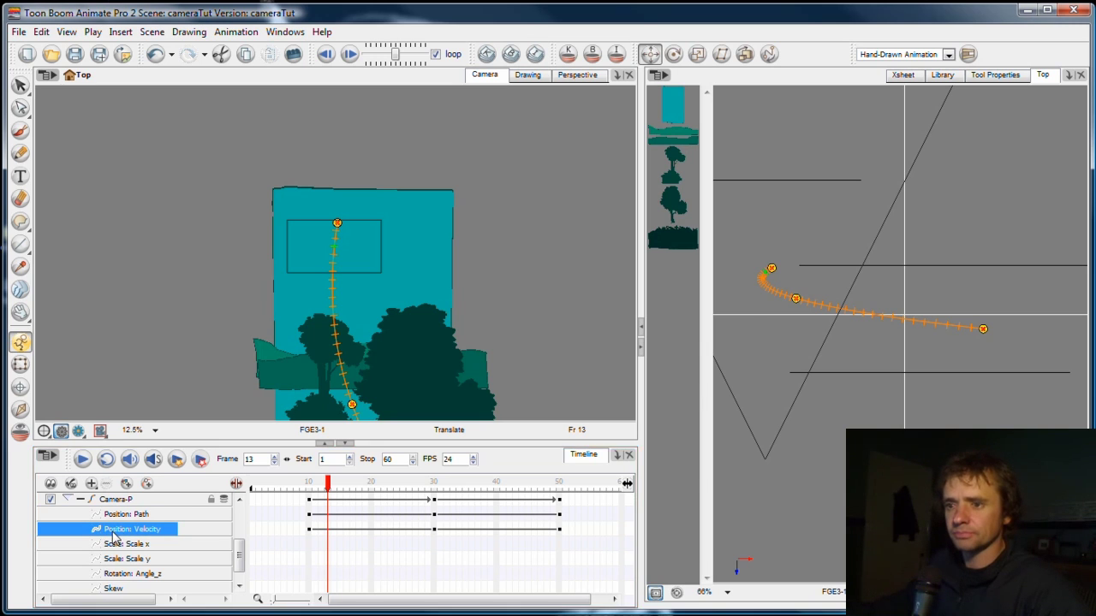
# In the velocity editor, ease the curve out of frame 10 and into the frame 50 keyframe
pyautogui.doubleClick(111, 531)
pyautogui.moveTo(593, 203); pyautogui.dragTo(529, 140)
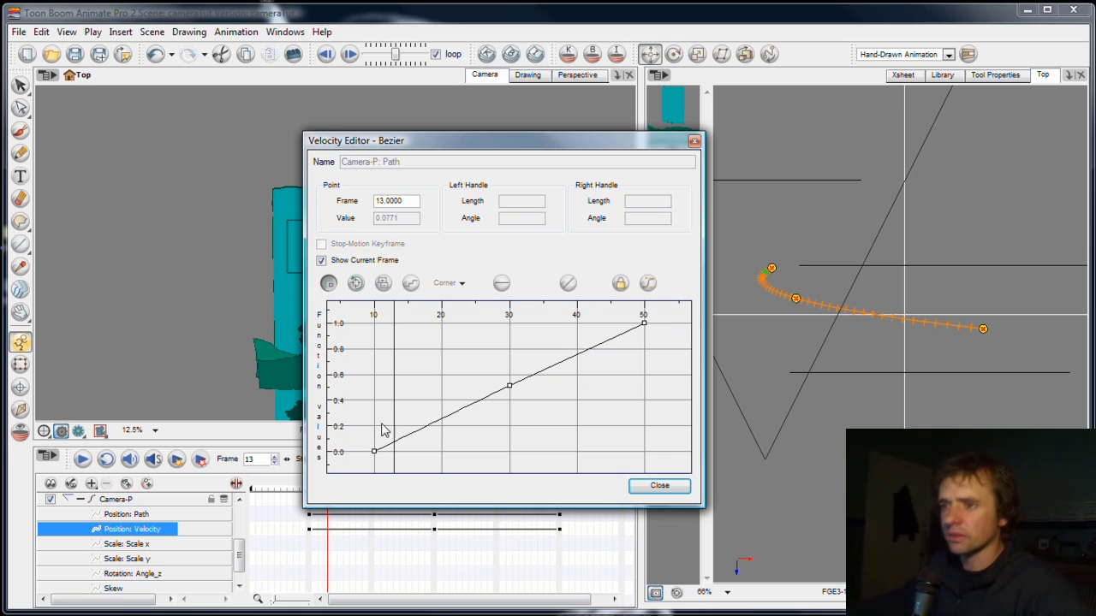
pyautogui.click(374, 452)
pyautogui.moveTo(386, 454); pyautogui.dragTo(452, 458)
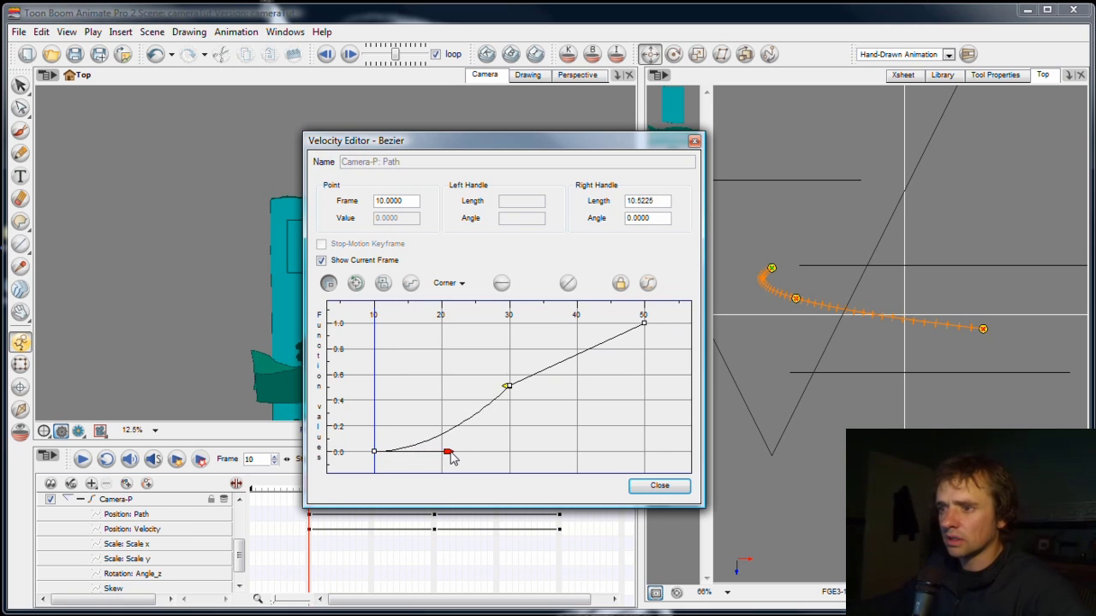
pyautogui.click(643, 324)
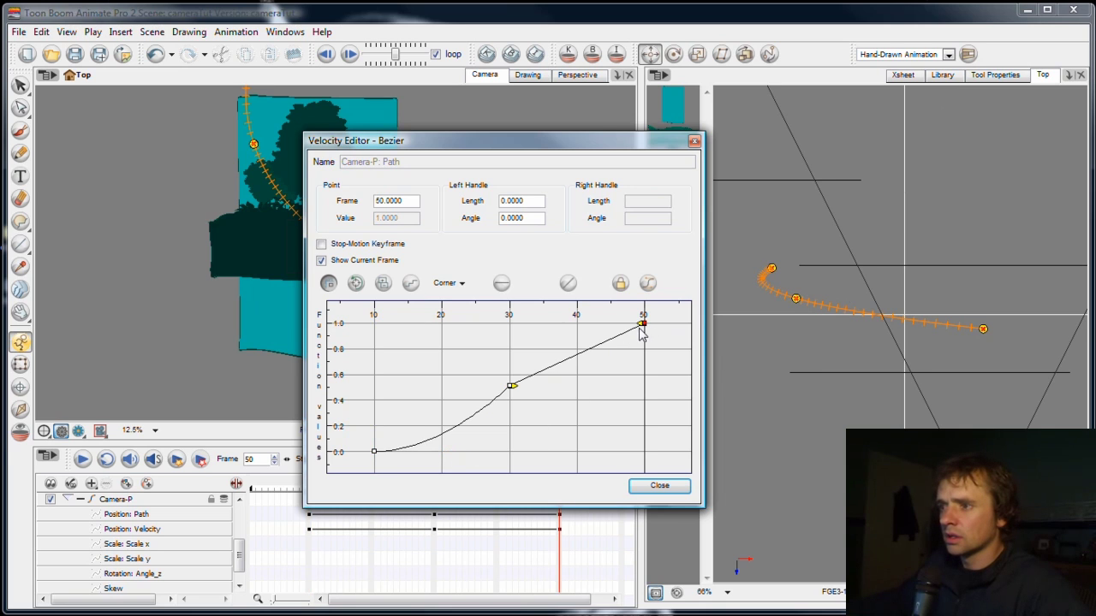
pyautogui.moveTo(640, 330); pyautogui.dragTo(563, 327)
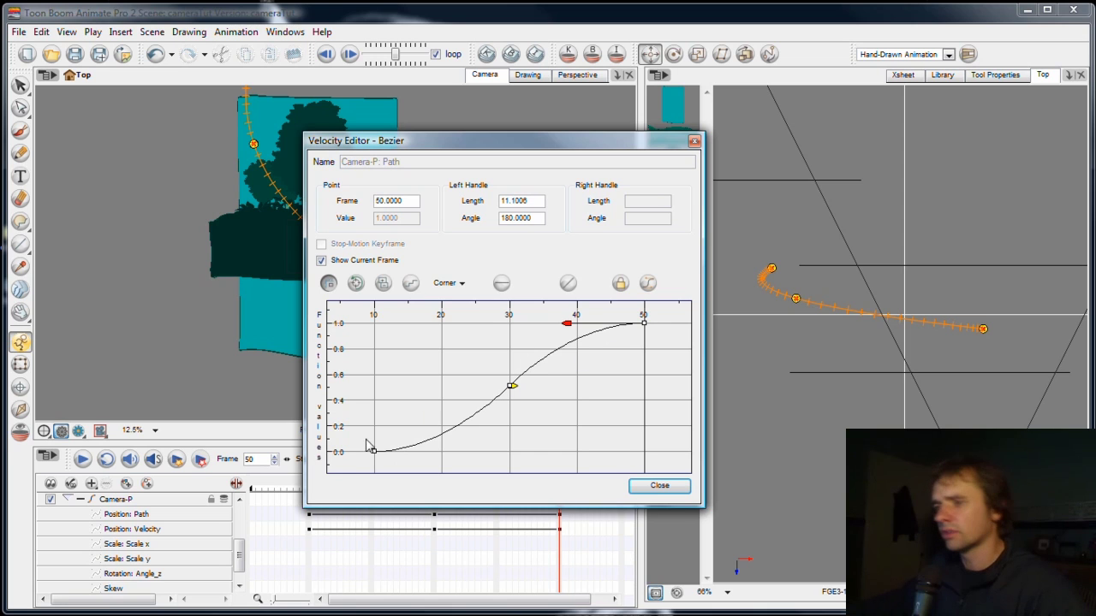
# Close the velocity editor, collapse Camera-P, then play and scrub the eased move around frames 18–24
pyautogui.click(658, 486)
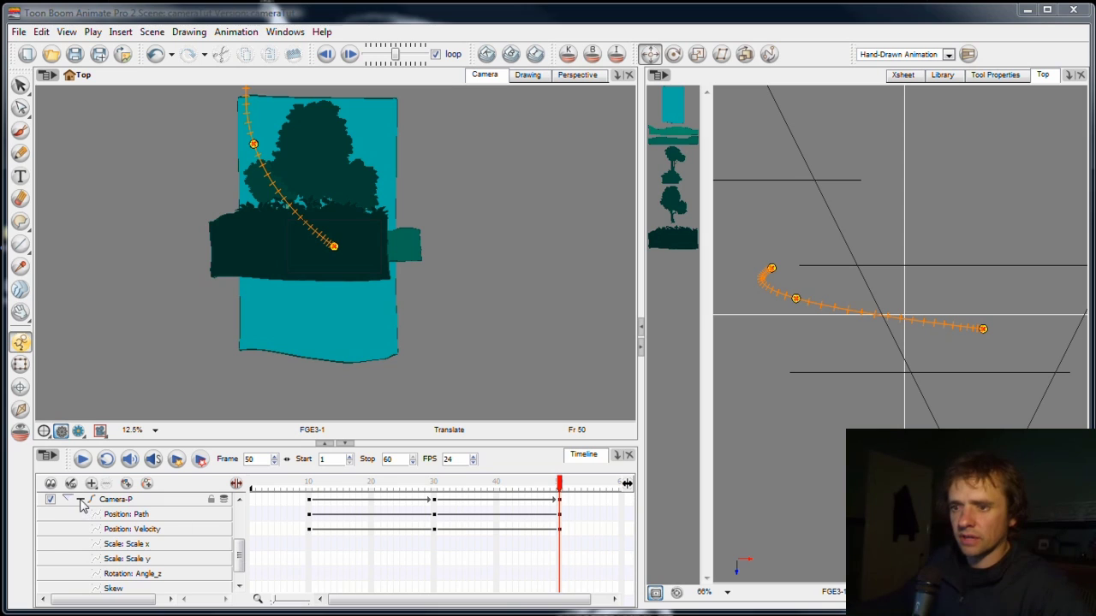
pyautogui.click(80, 502)
pyautogui.click(240, 500)
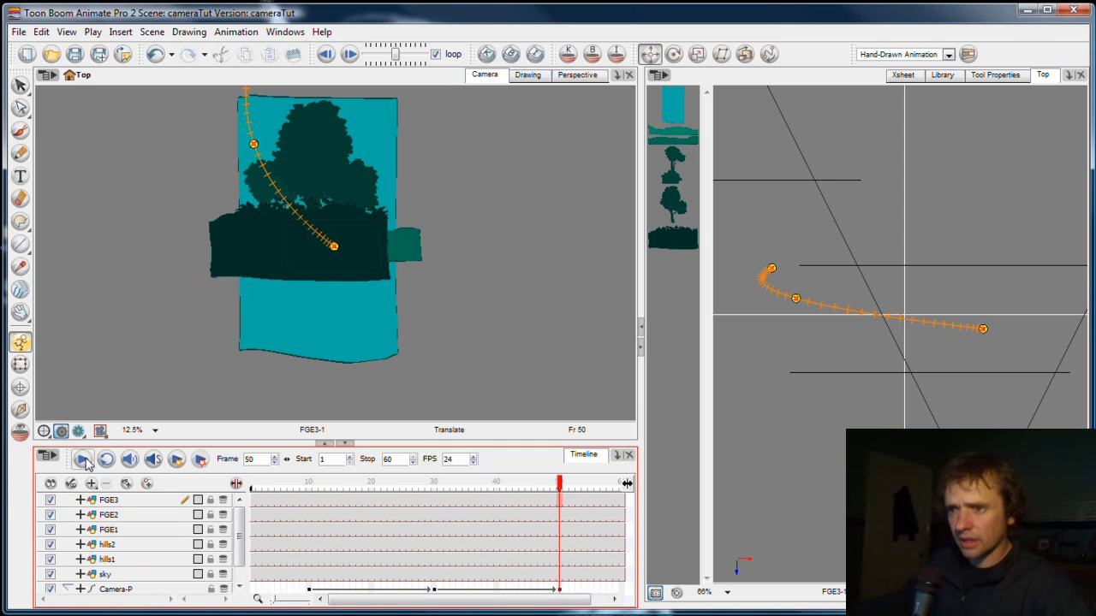
pyautogui.moveTo(387, 494); pyautogui.dragTo(105, 481)
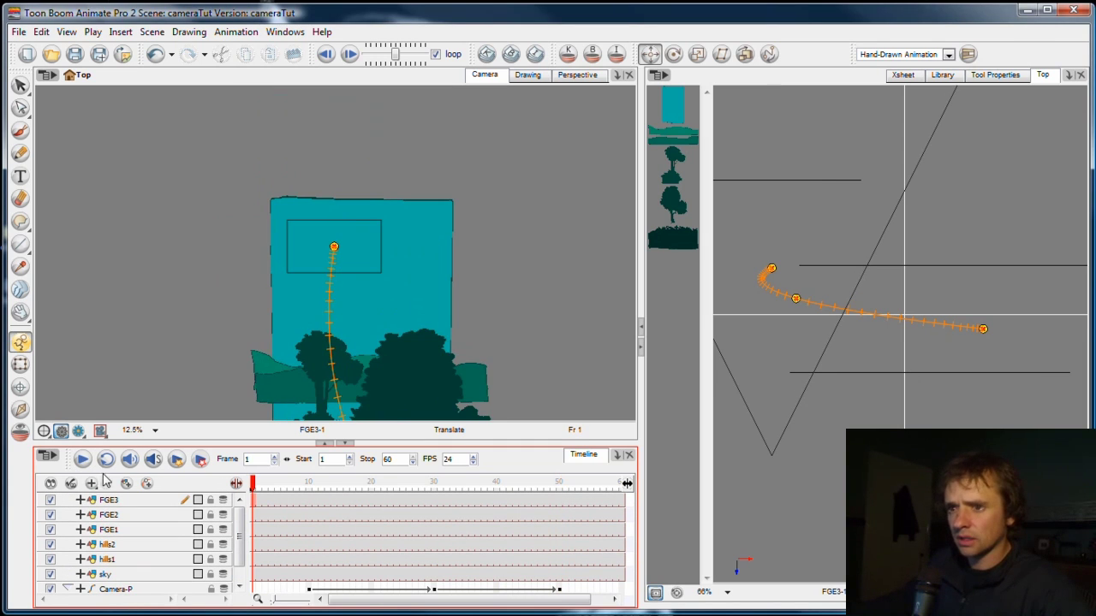
pyautogui.click(84, 460)
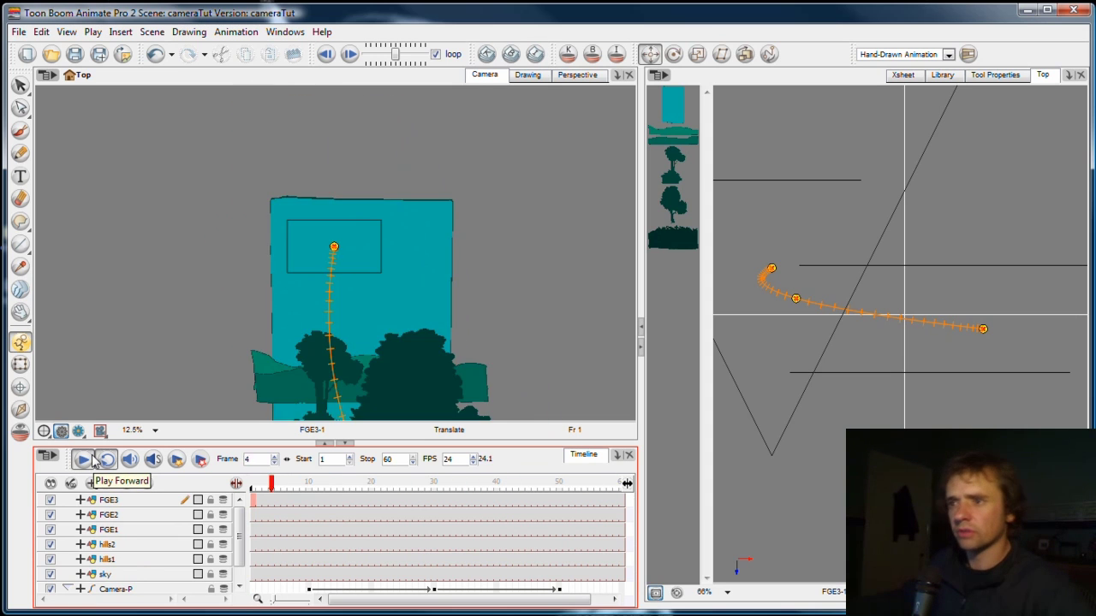
pyautogui.press('Return')
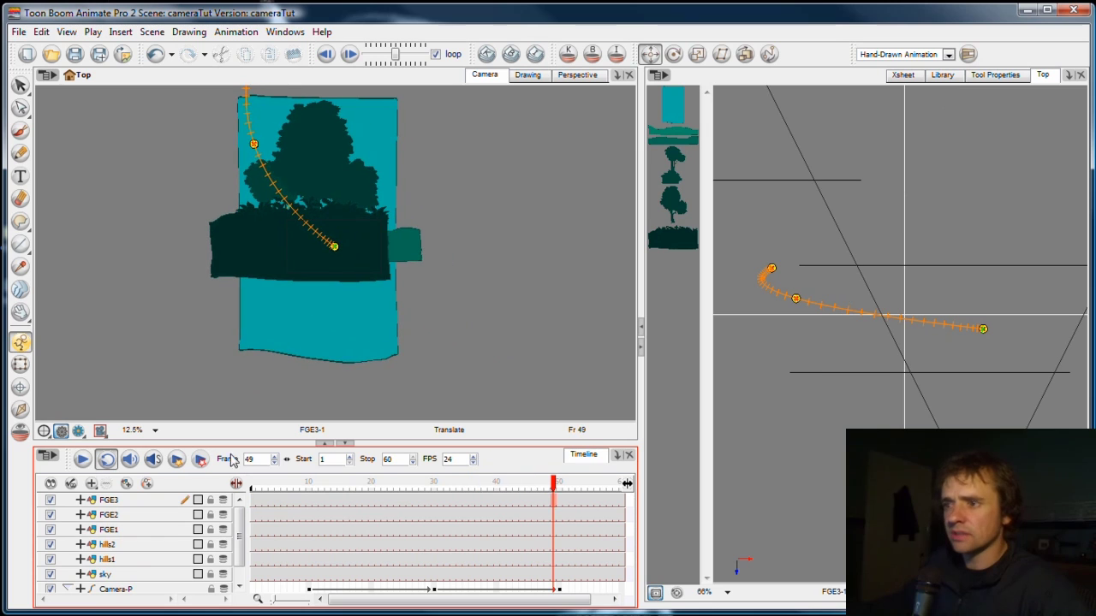
pyautogui.moveTo(554, 486); pyautogui.dragTo(358, 486)
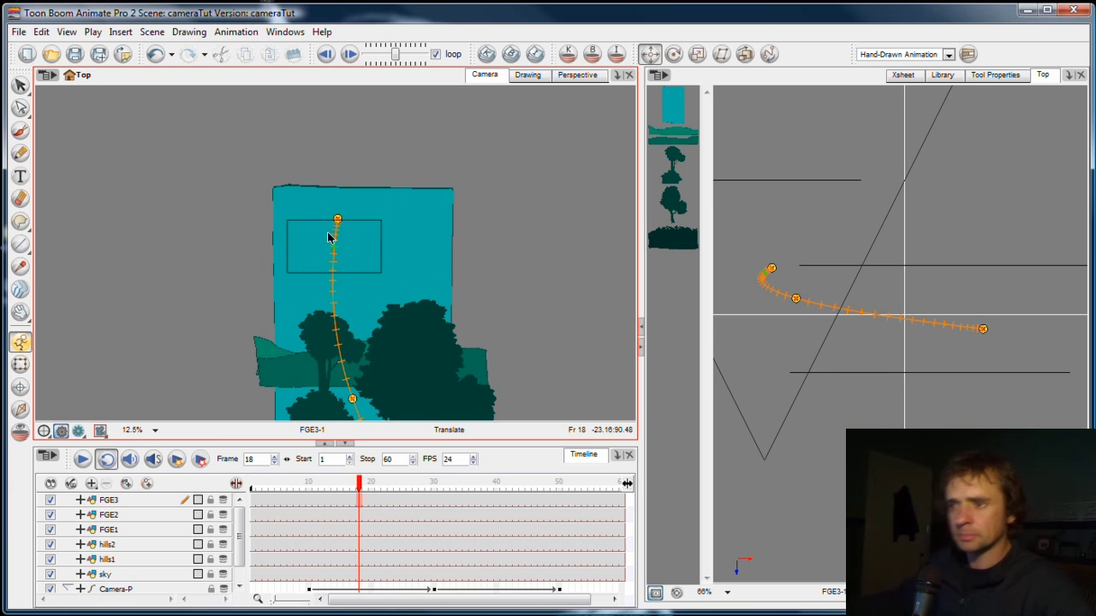
pyautogui.moveTo(358, 486); pyautogui.dragTo(434, 485)
# Re-expand the Camera-P function rows and select the Camera-P peg layer
pyautogui.scroll(-1, 240, 554)
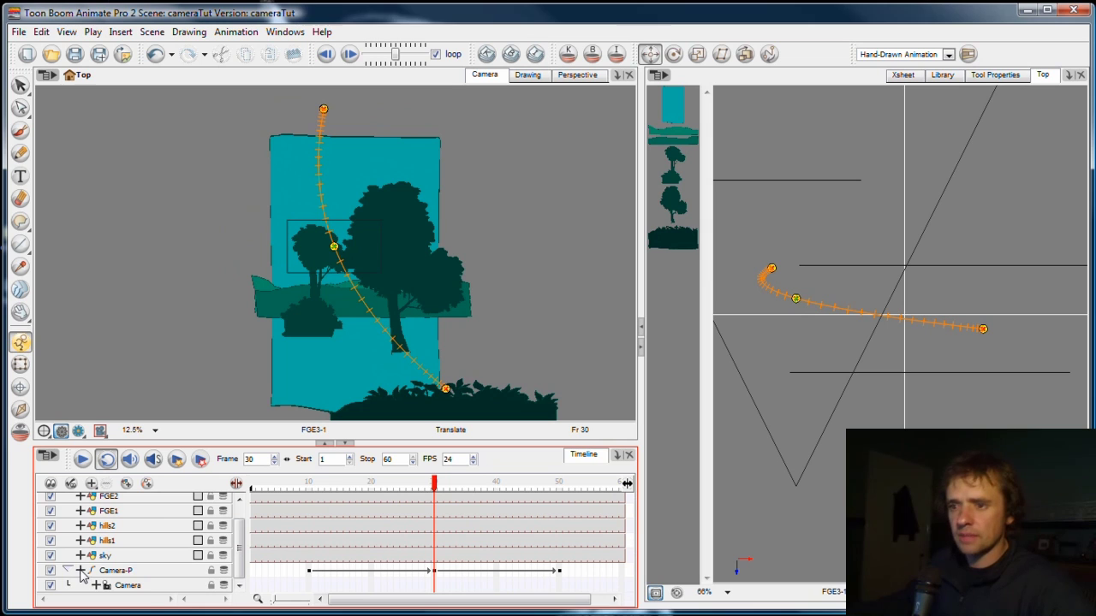
pyautogui.click(81, 570)
pyautogui.moveTo(241, 523); pyautogui.dragTo(240, 556)
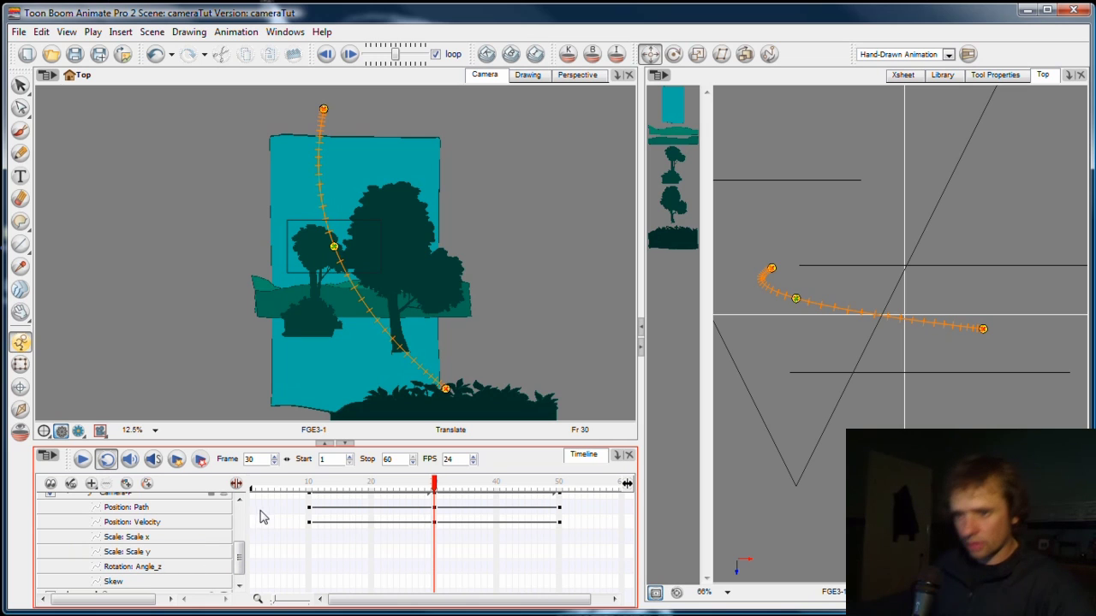
pyautogui.moveTo(240, 560); pyautogui.dragTo(124, 531)
pyautogui.click(84, 590)
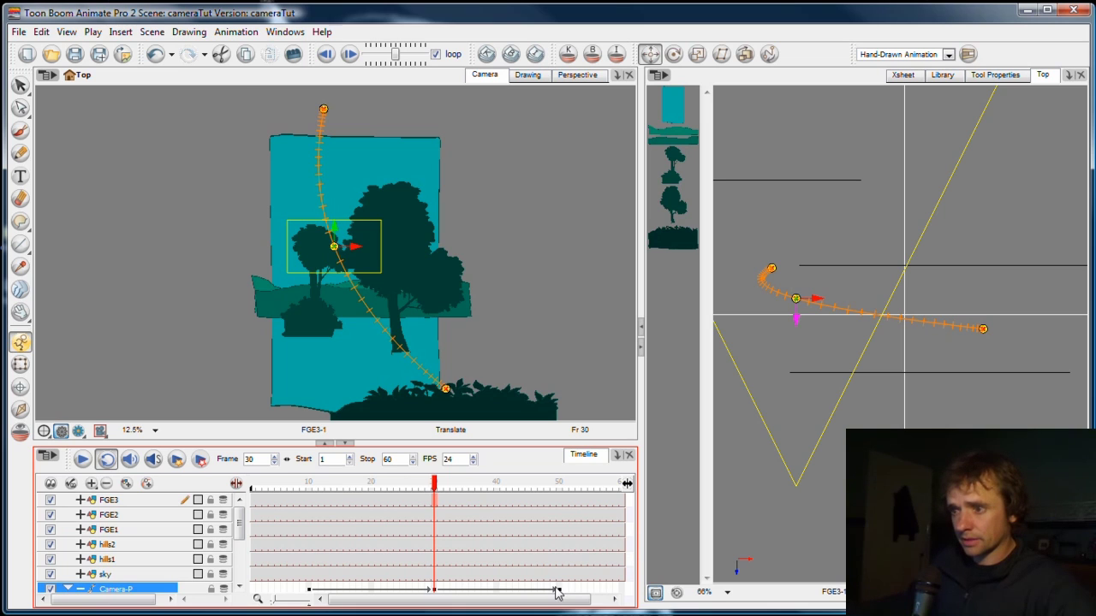
# Rotate the camera at frame 50 with the Rotate tool
pyautogui.click(561, 591)
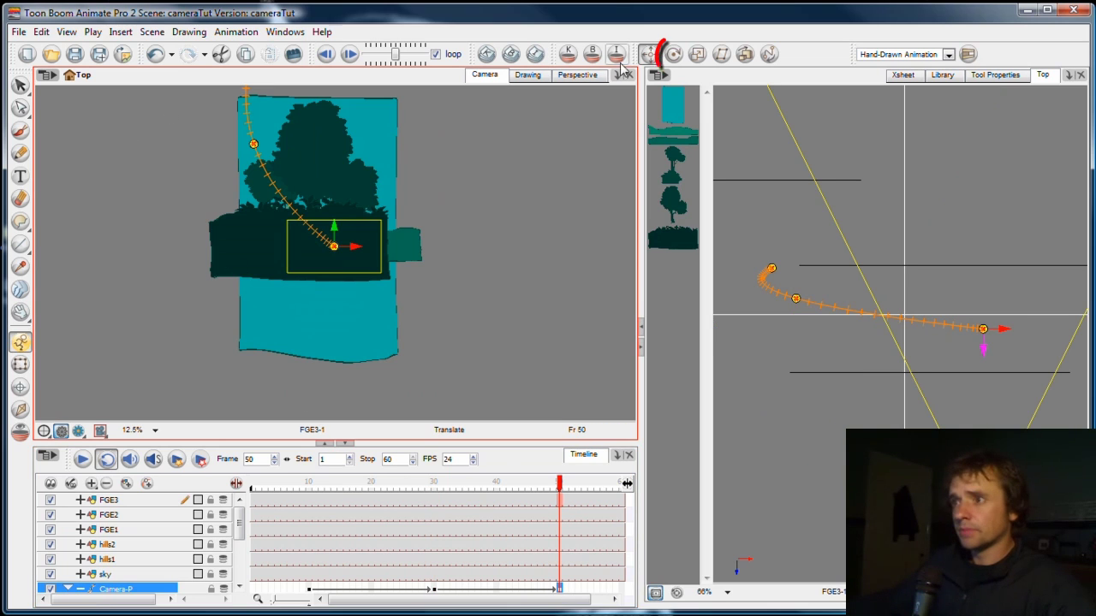
pyautogui.click(678, 55)
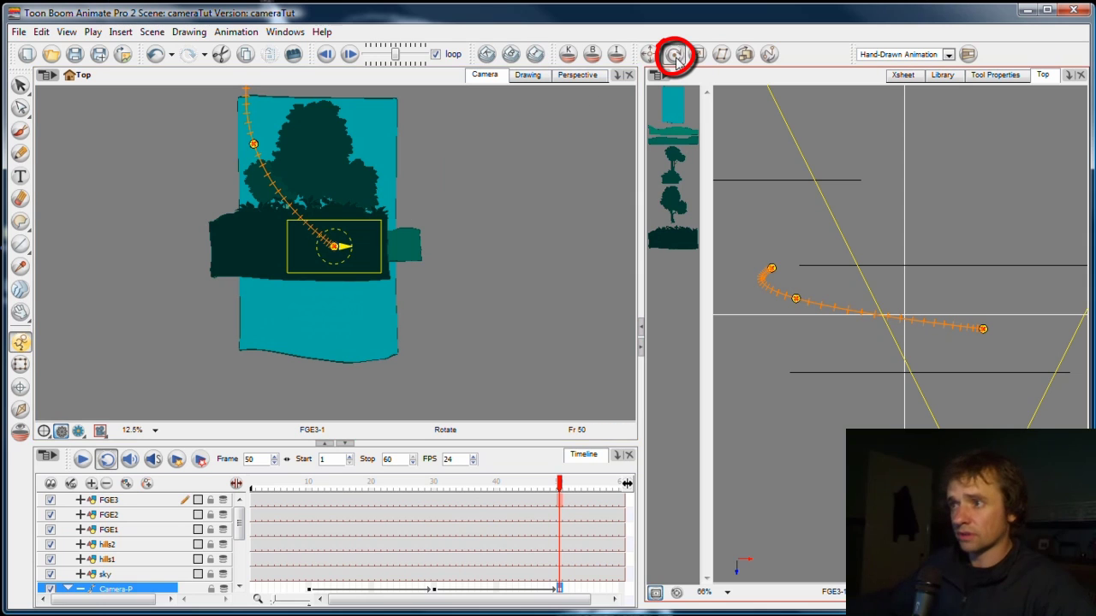
pyautogui.moveTo(384, 237); pyautogui.dragTo(348, 289)
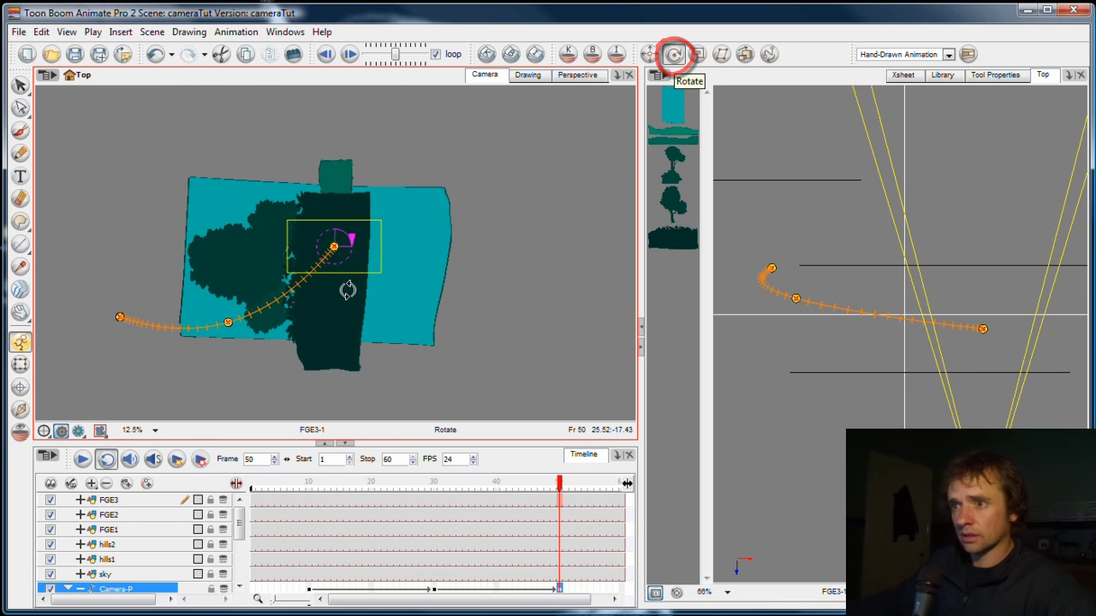
# Preview frame 35, then rotate the camera back to level at frame 10
pyautogui.moveTo(557, 486); pyautogui.dragTo(322, 492)
pyautogui.click(310, 589)
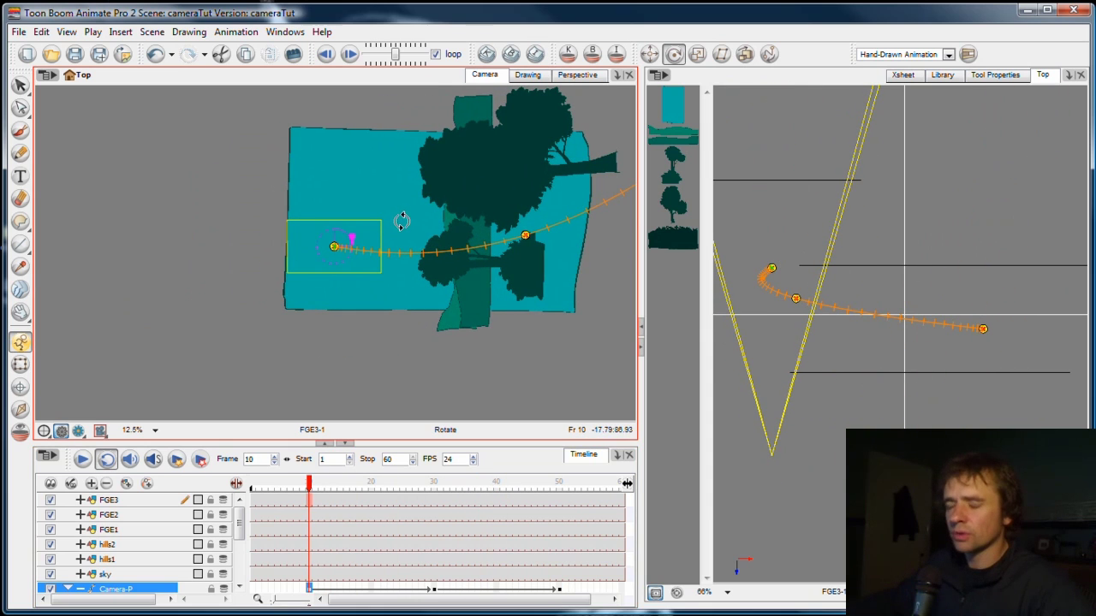
pyautogui.moveTo(402, 200); pyautogui.dragTo(305, 140)
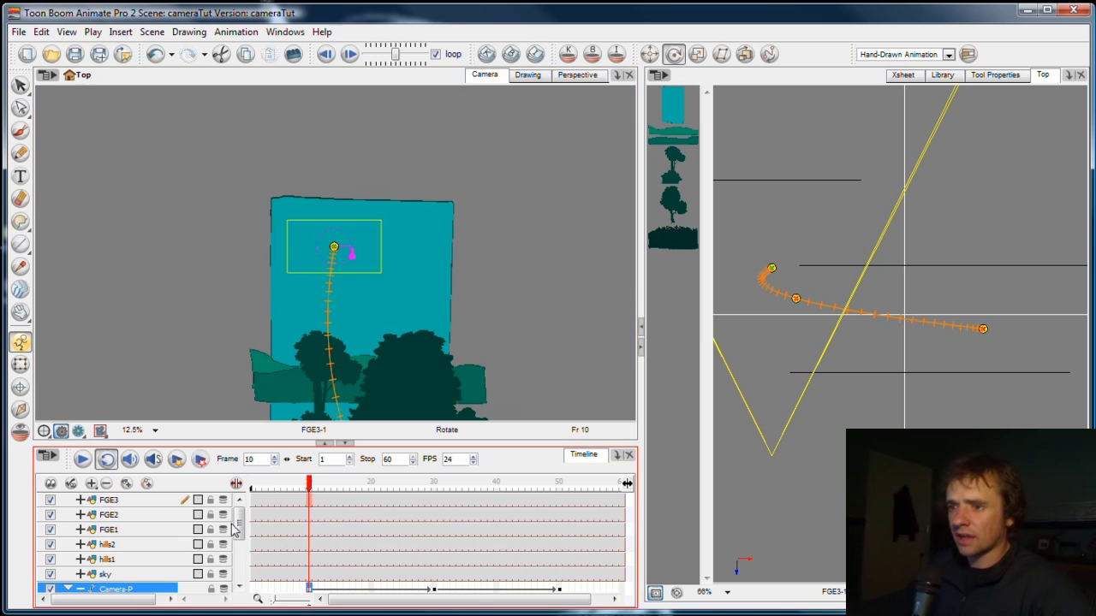
# Expand Camera-P down to Rotation: Angle_z and scrub to frame 35 to preview the turn
pyautogui.moveTo(240, 518); pyautogui.dragTo(241, 543)
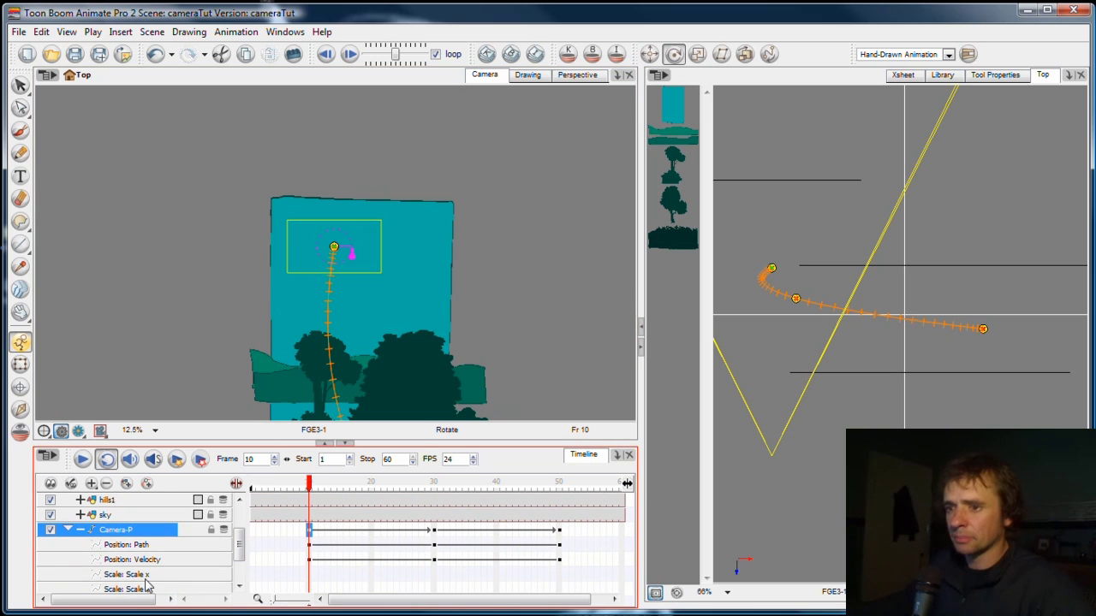
pyautogui.scroll(-3, 275, 535)
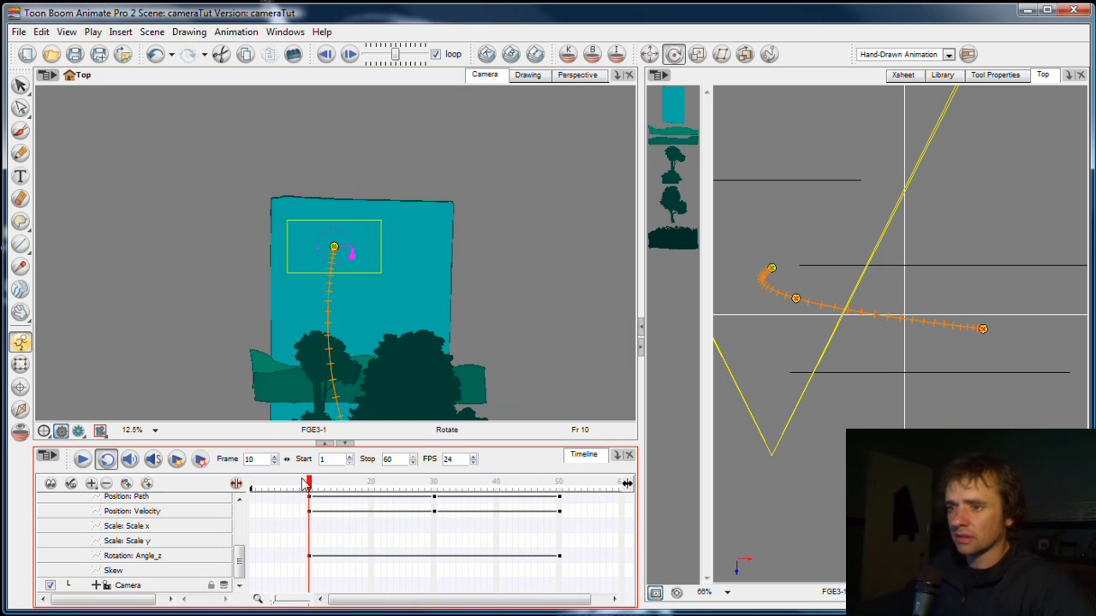
pyautogui.moveTo(313, 486); pyautogui.dragTo(313, 460)
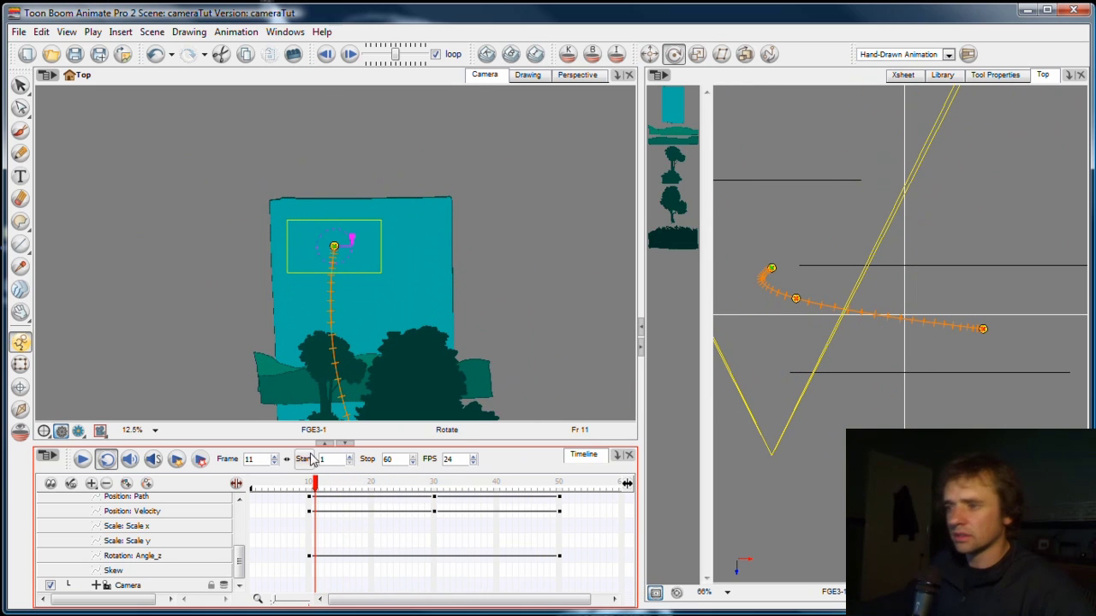
pyautogui.moveTo(241, 558); pyautogui.dragTo(241, 537)
pyautogui.click(107, 524)
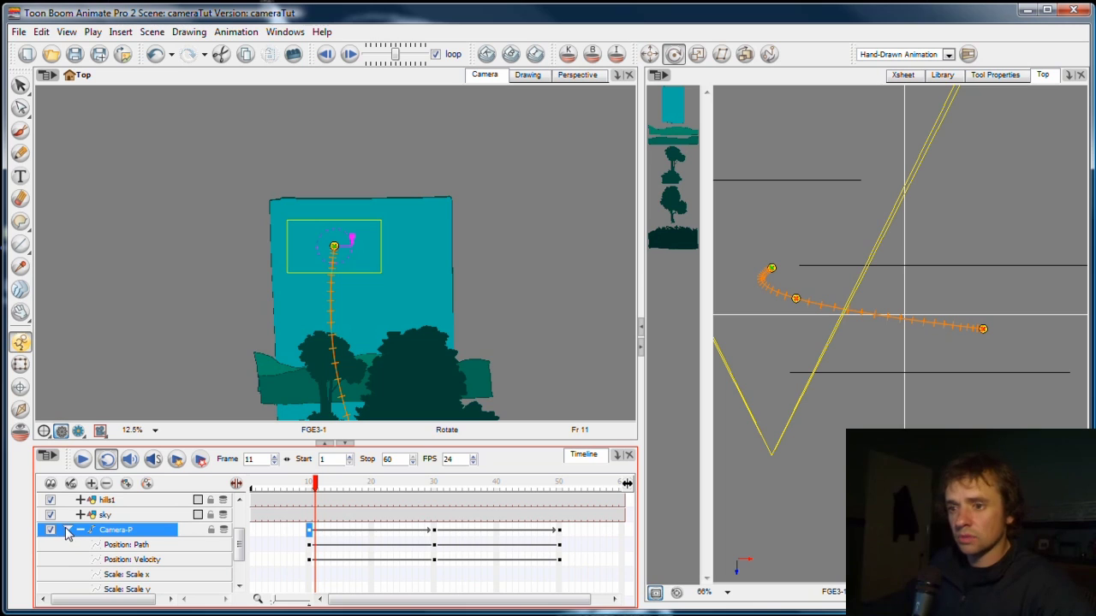
# Collapse and deselect Camera-P, then move from frame 10 back to frame 8
pyautogui.click(68, 531)
pyautogui.click(71, 571)
pyautogui.scroll(2, 244, 530)
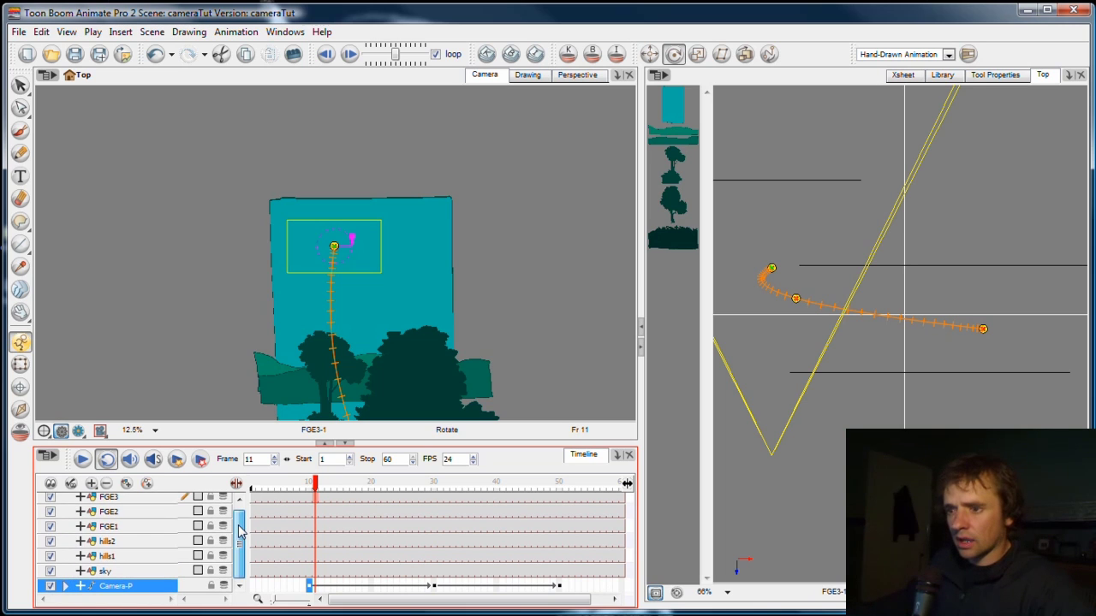
pyautogui.click(263, 501)
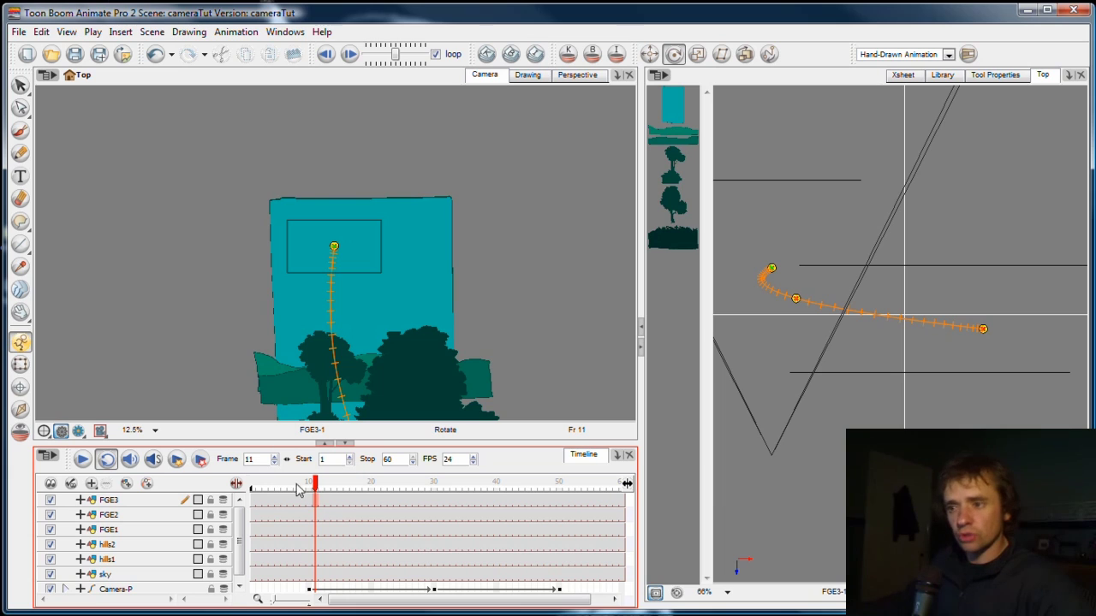
pyautogui.click(309, 485)
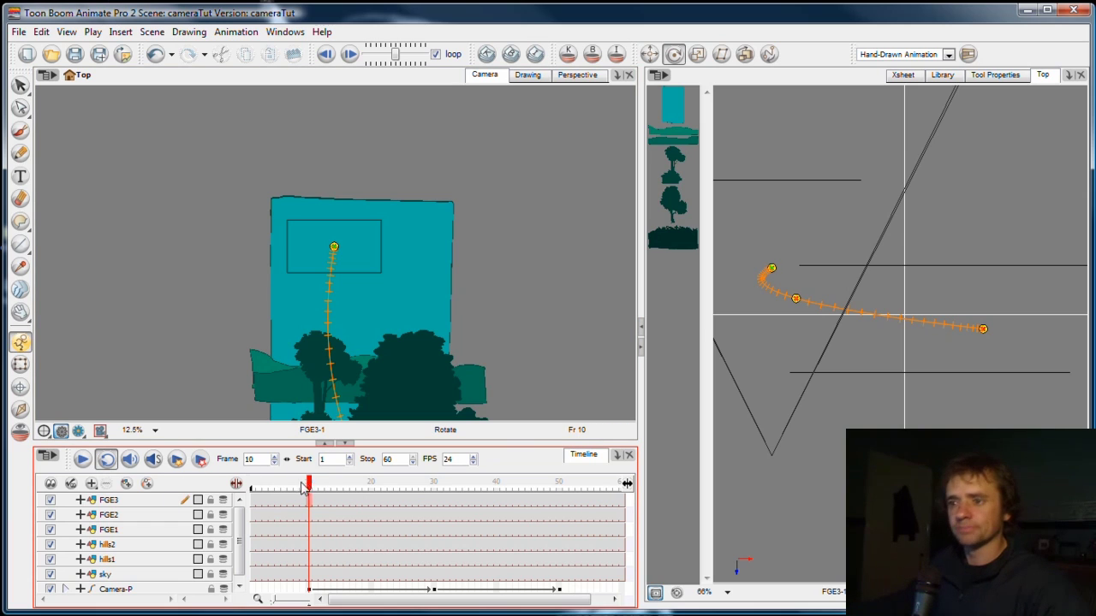
pyautogui.moveTo(302, 487)
pyautogui.mouseDown()
pyautogui.moveTo(273, 488)
pyautogui.moveTo(298, 490)
pyautogui.mouseUp()
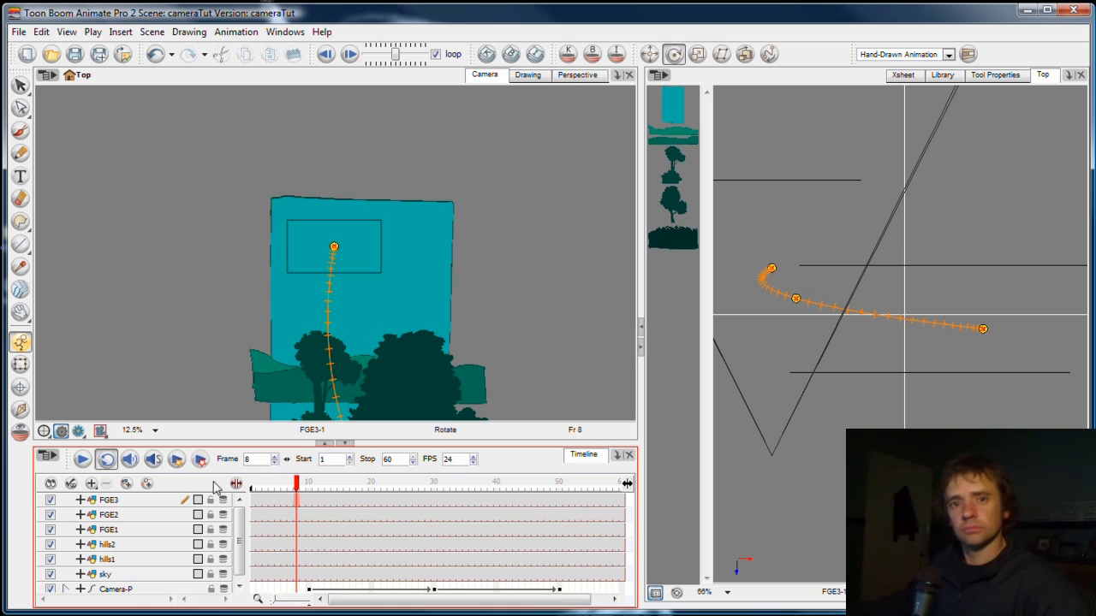